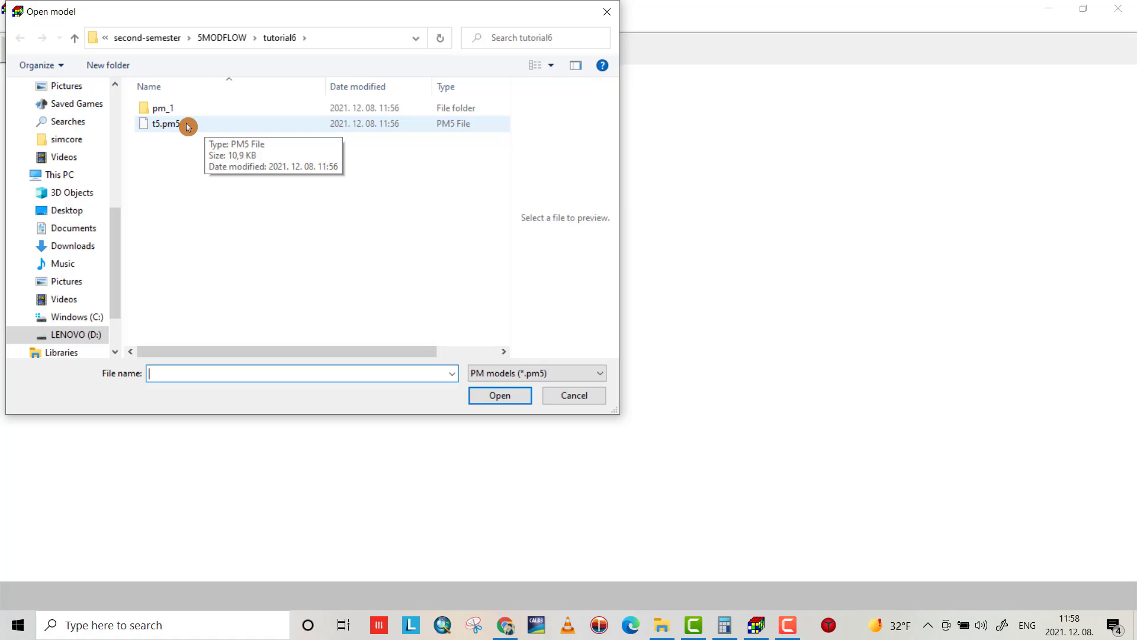
- Open the t5.pm5 model file from the tutorial6 folder
left_click(186, 125)
- In the IBOUND cell status grid, set the top-left cell (1,1,1) to -1
left_click(496, 394)
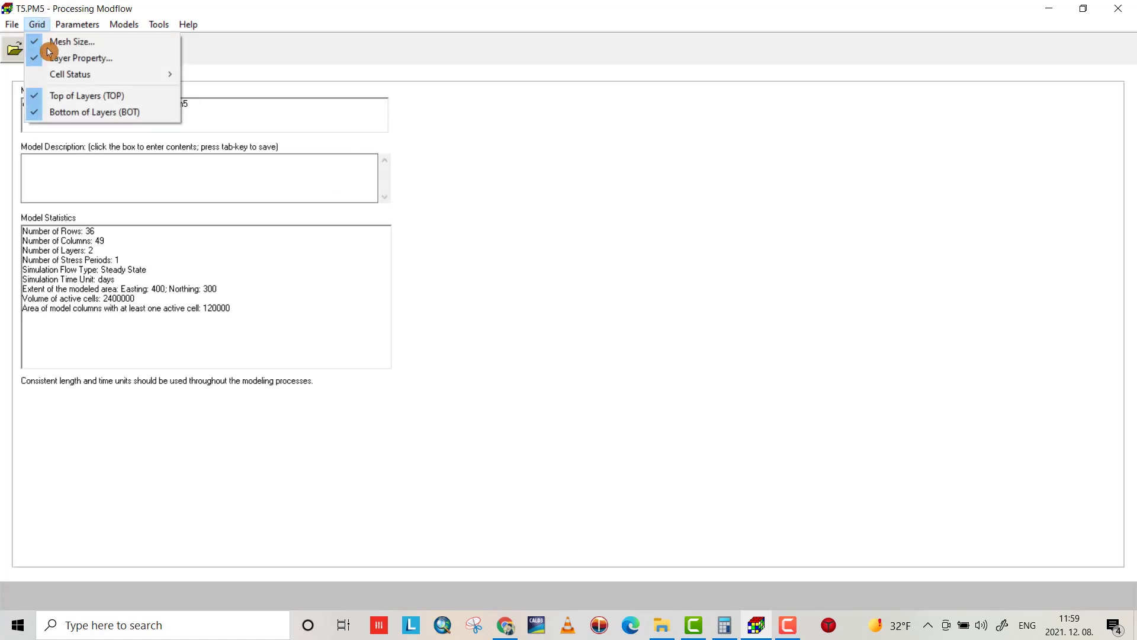
mouse_move(70, 74)
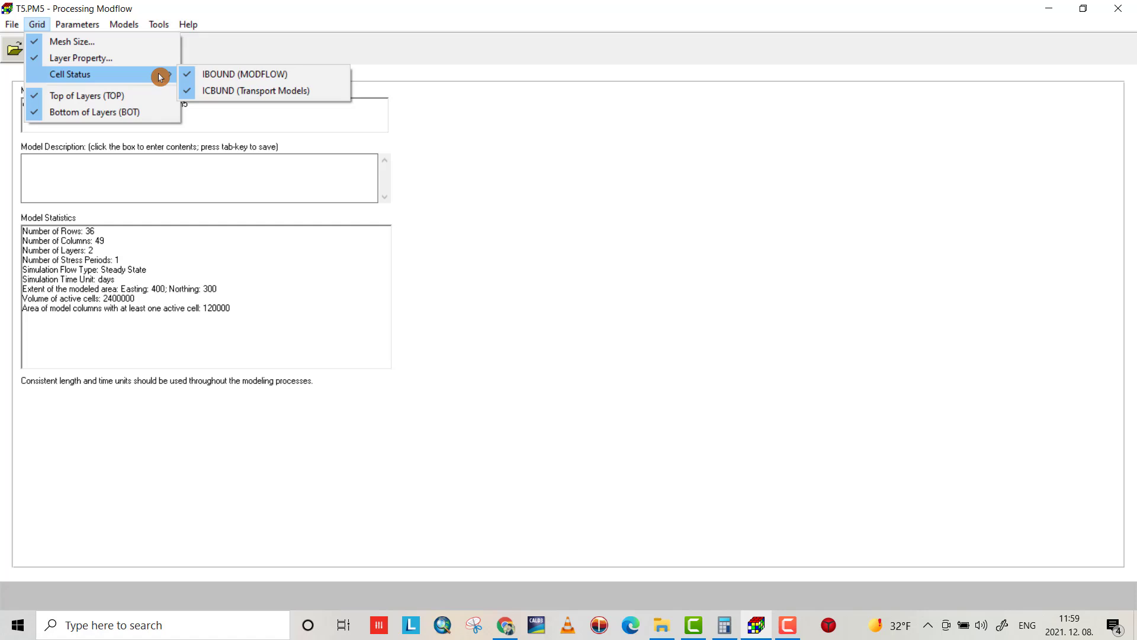
left_click(205, 74)
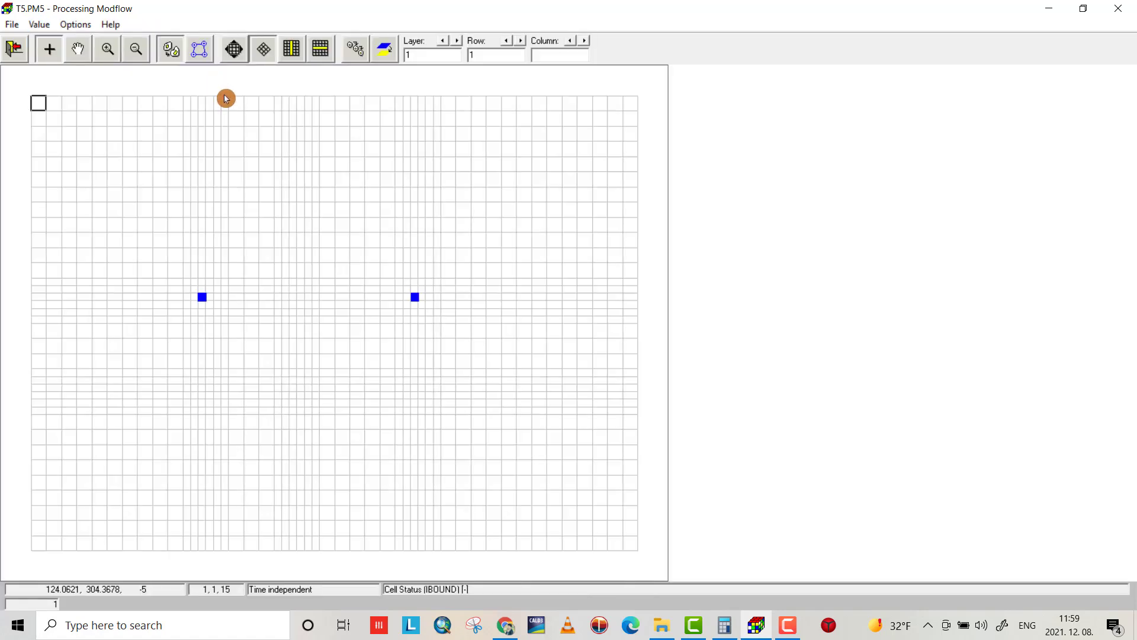
double_click(40, 105)
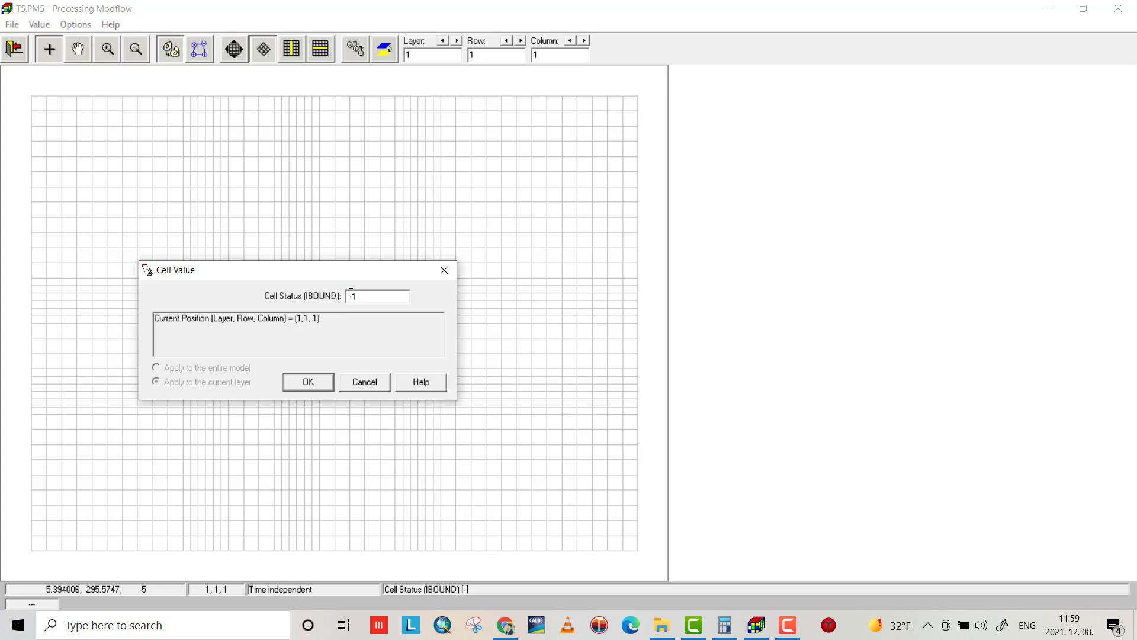
type("-1")
left_click(318, 377)
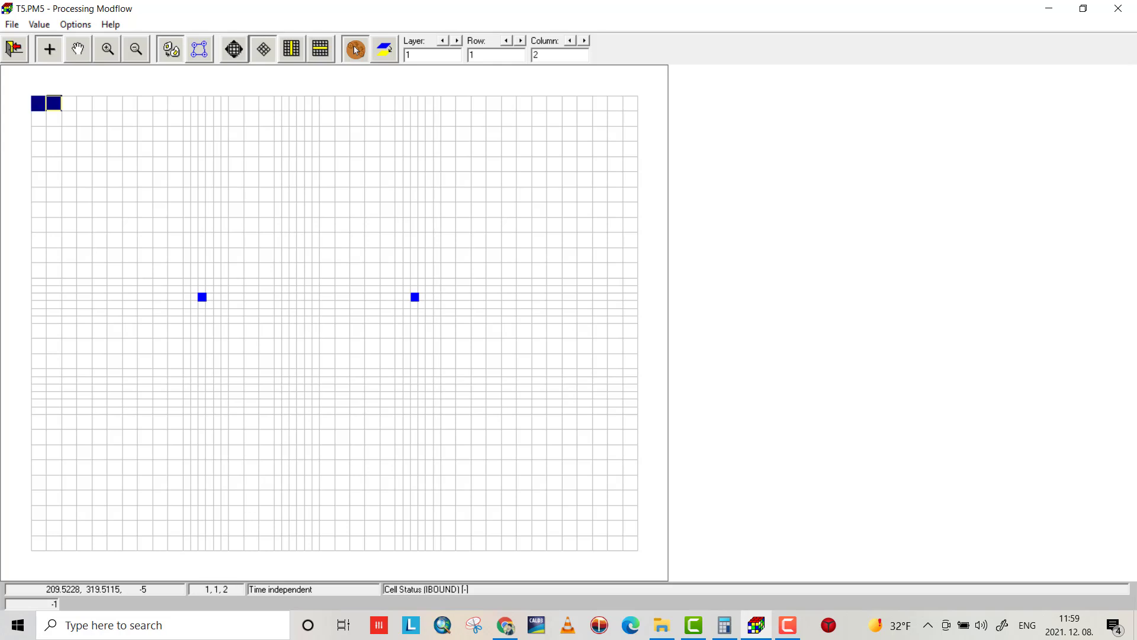
- Extend the -1 value along all four border edges of layer 1
key("ctrl+Right")
key("ctrl+Right")
key("ctrl+Right")
key("ctrl+Right")
key("ctrl+Right")
key("ctrl+Right")
key("ctrl+Right")
key("ctrl+Right")
key("ctrl+Right")
key("ctrl+Right")
key("ctrl+Right")
key("ctrl+Right")
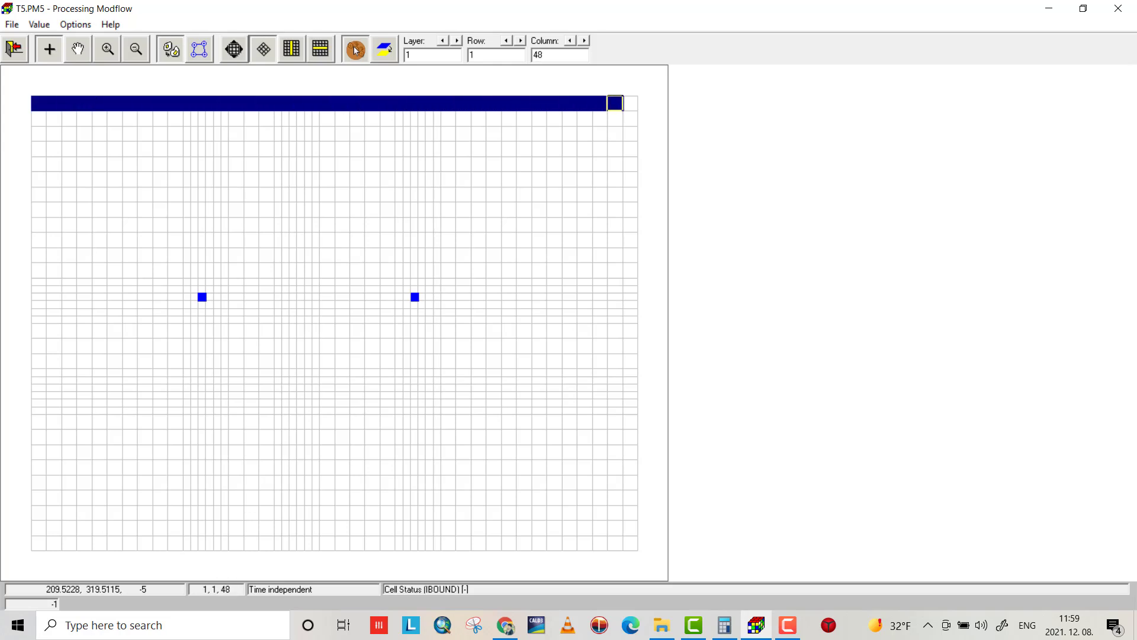
key("ctrl+Down")
key("ctrl+Down")
key("ctrl+Down")
key("ctrl+Down")
key("ctrl+Down")
key("ctrl+Down")
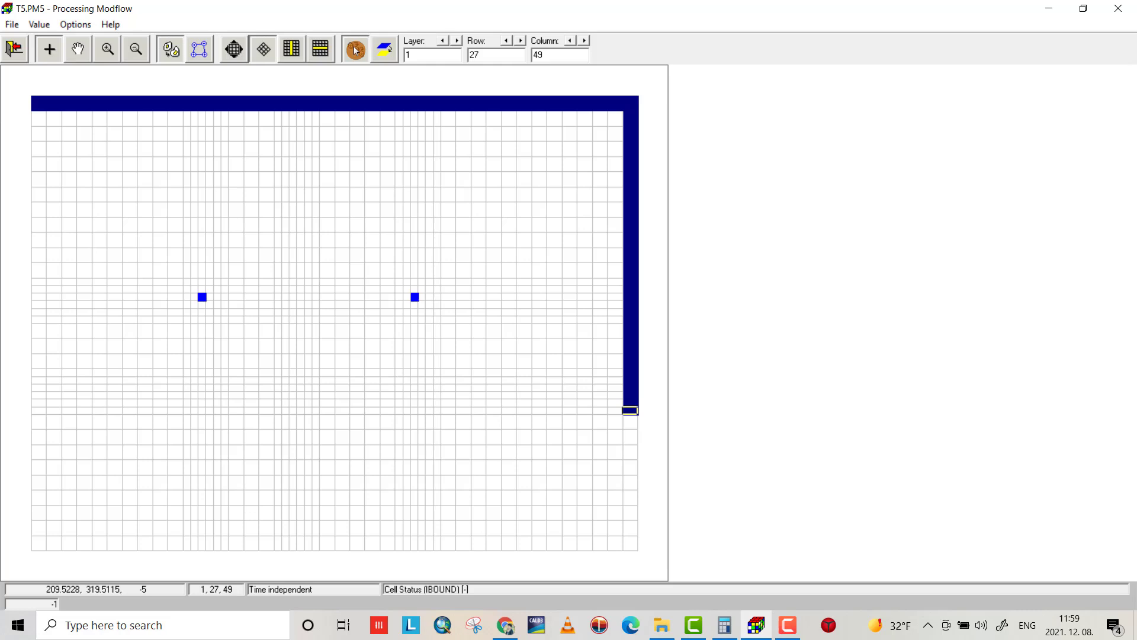
key("ctrl+Down")
key("ctrl+Down")
key("ctrl+Down")
key("ctrl+Left")
key("ctrl+Left")
key("ctrl+Left")
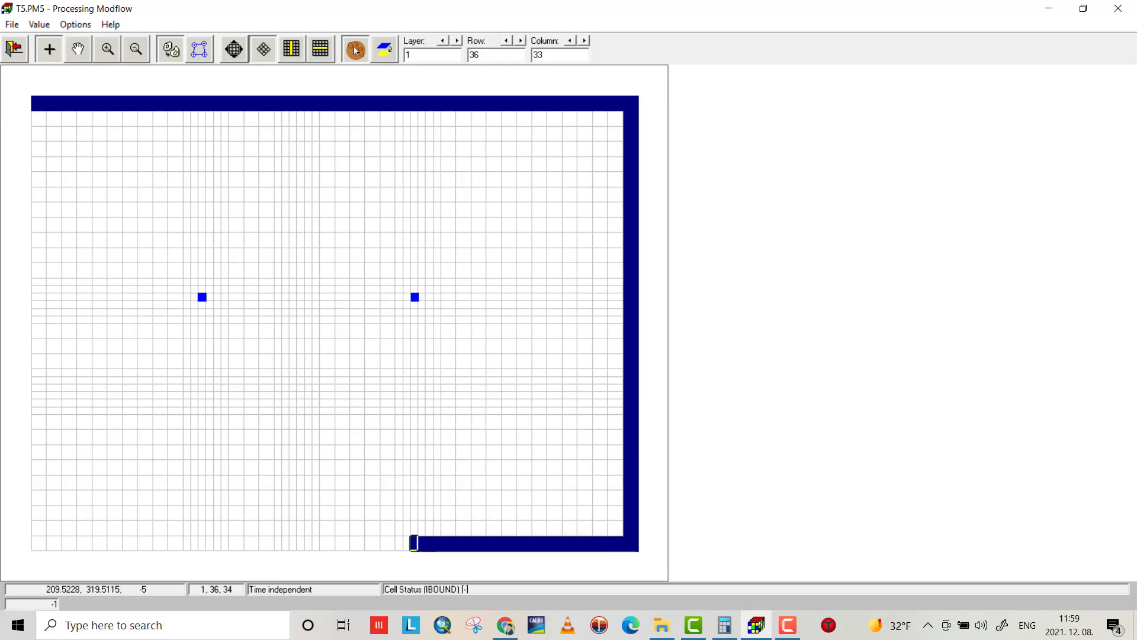
key("ctrl+Left")
key("ctrl+Left")
key("ctrl+Left")
key("ctrl+Left")
key("ctrl+Left")
key("ctrl+Left")
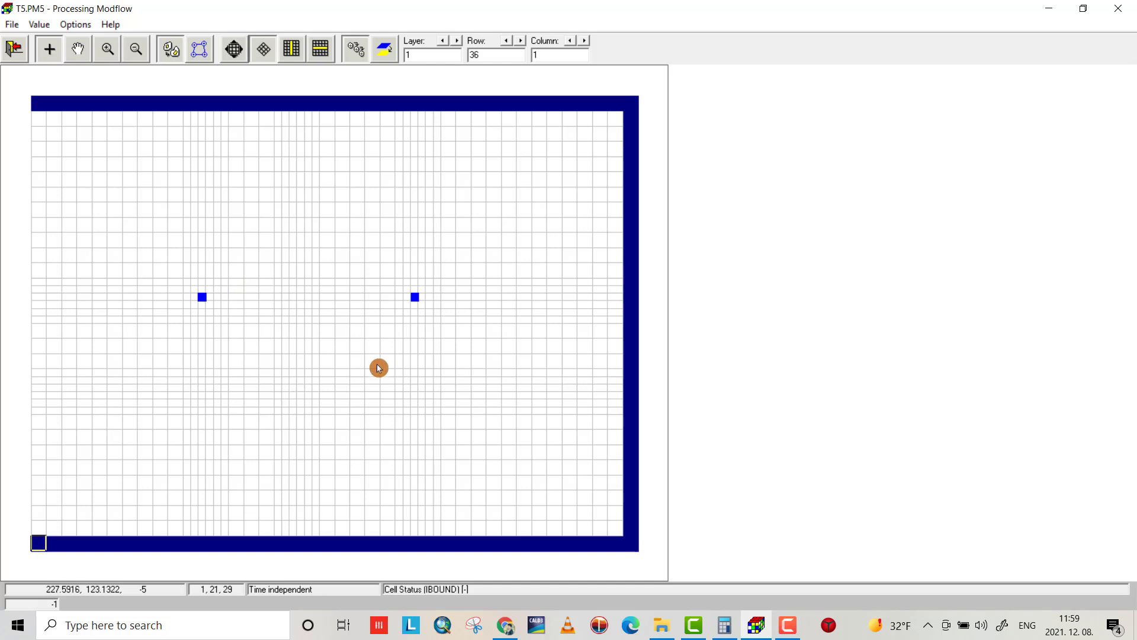
key("ctrl+Up")
key("ctrl+Up")
key("ctrl+Up")
key("ctrl+Up")
key("ctrl+Up")
key("ctrl+Up")
key("ctrl+Up")
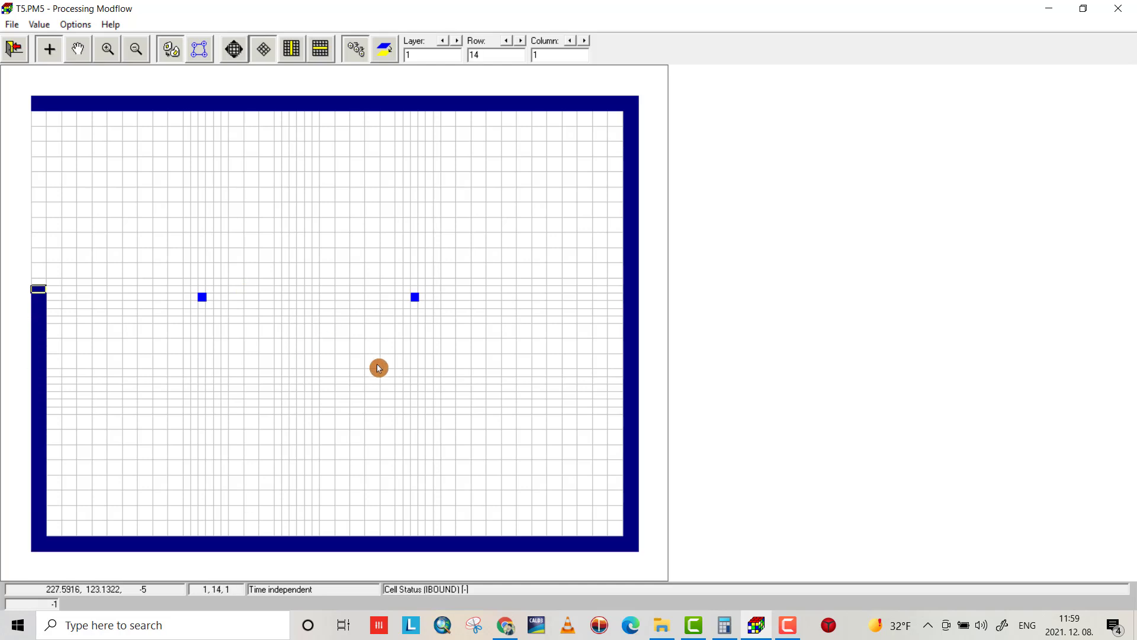
key("ctrl+Up")
key("ctrl+Up")
key("ctrl+Up")
key("ctrl+Up")
key("ctrl+Up")
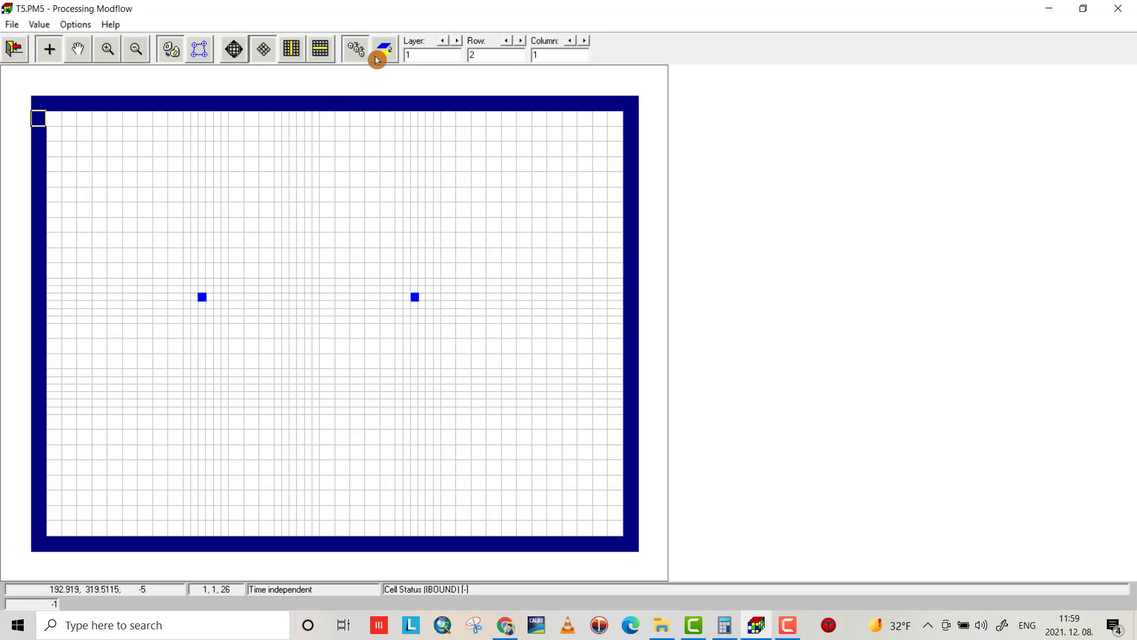
- Check layer 2's cell status, then exit the editor and save the changes
left_click(456, 42)
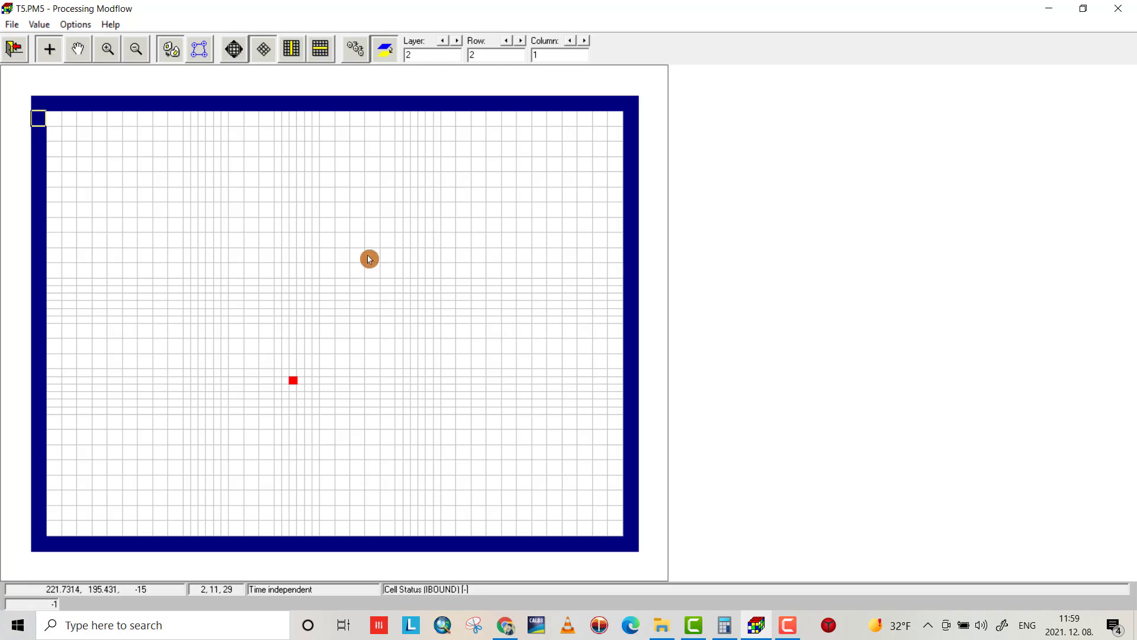
left_click(14, 48)
left_click(509, 356)
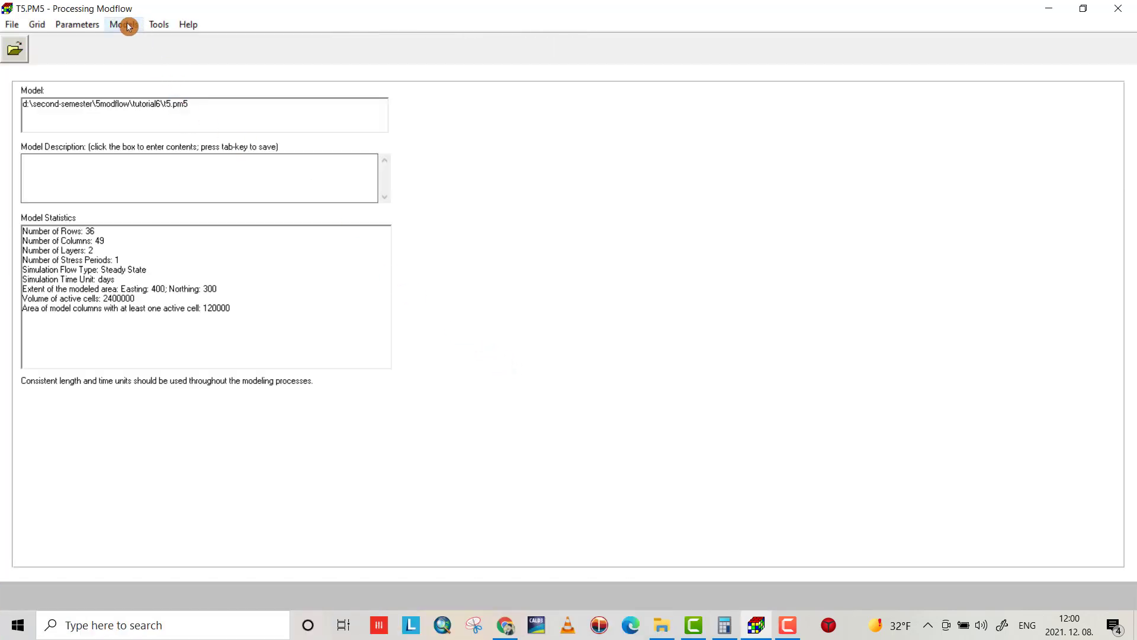
- Show the Initial & Prescribed Hydraulic Heads grid from the Parameters menu
left_click(70, 25)
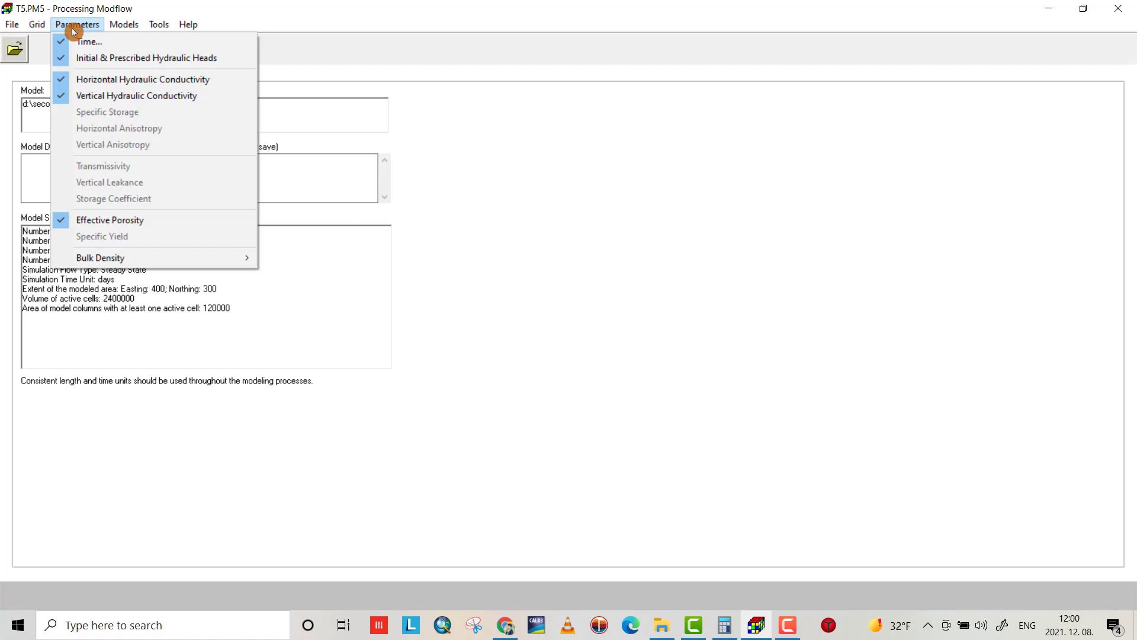
left_click(92, 58)
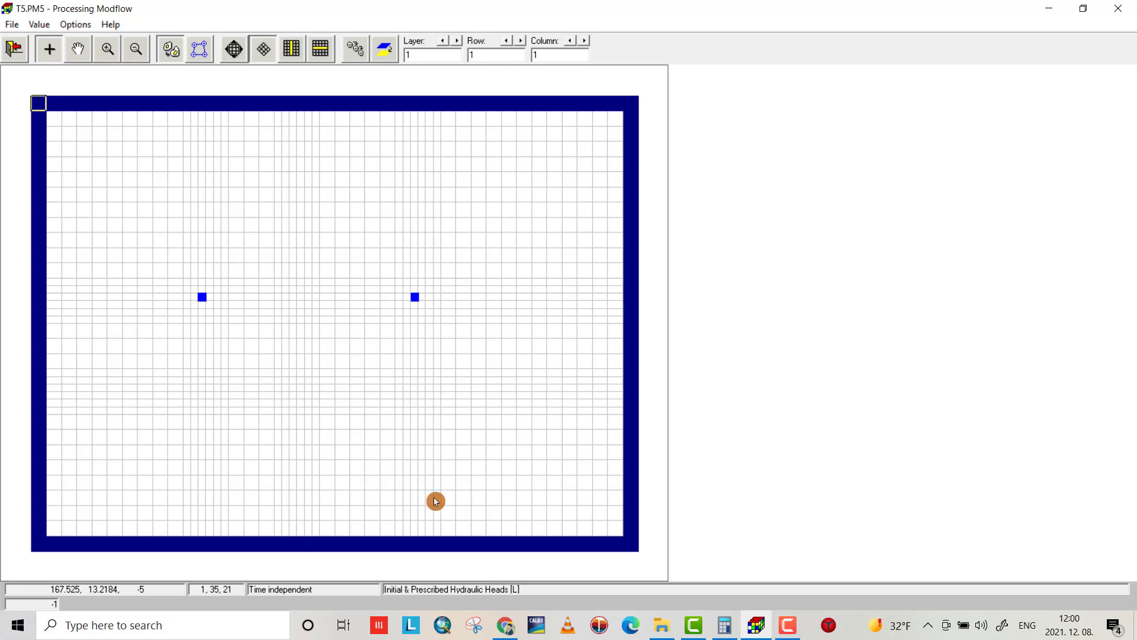
- In Calculator, compute 0.001 × 400 = 0.4
left_click(724, 625)
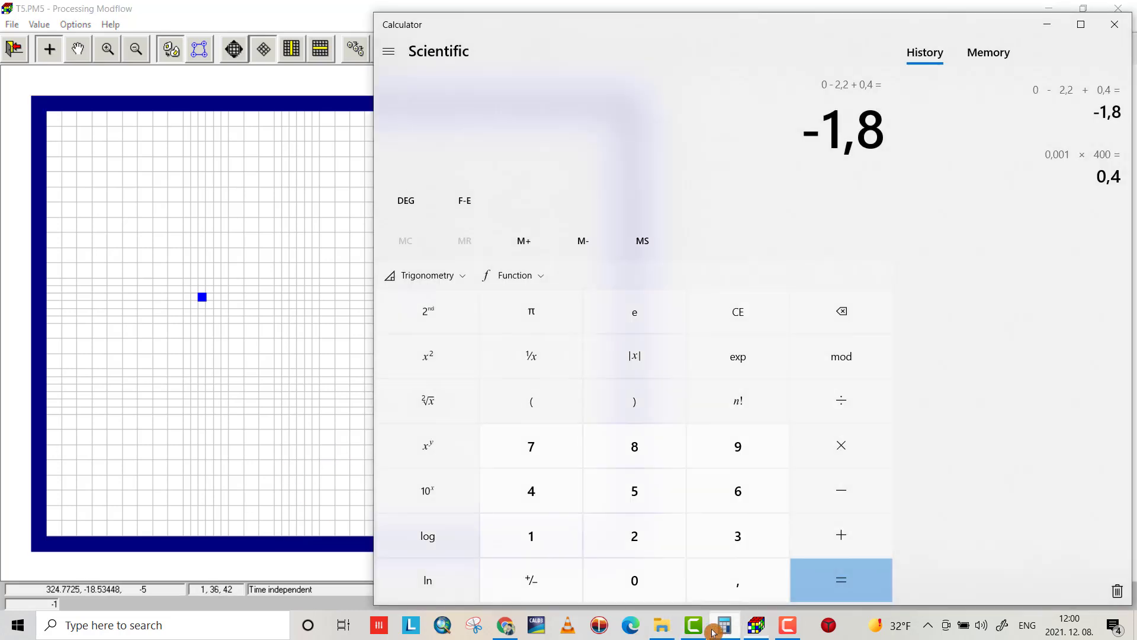
left_click(732, 318)
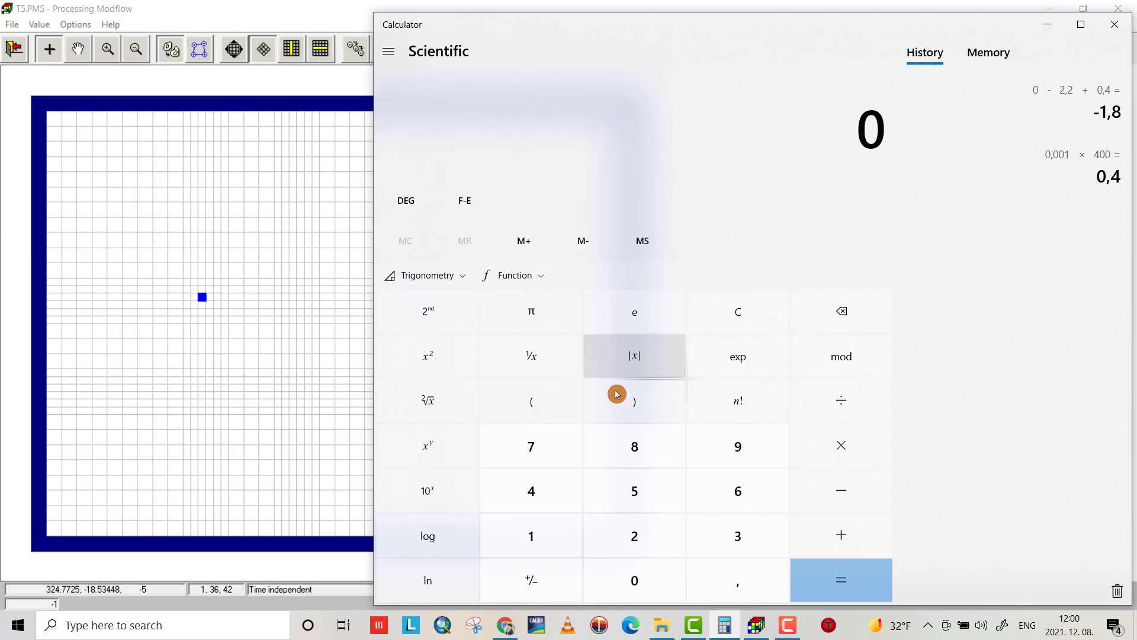
left_click(645, 584)
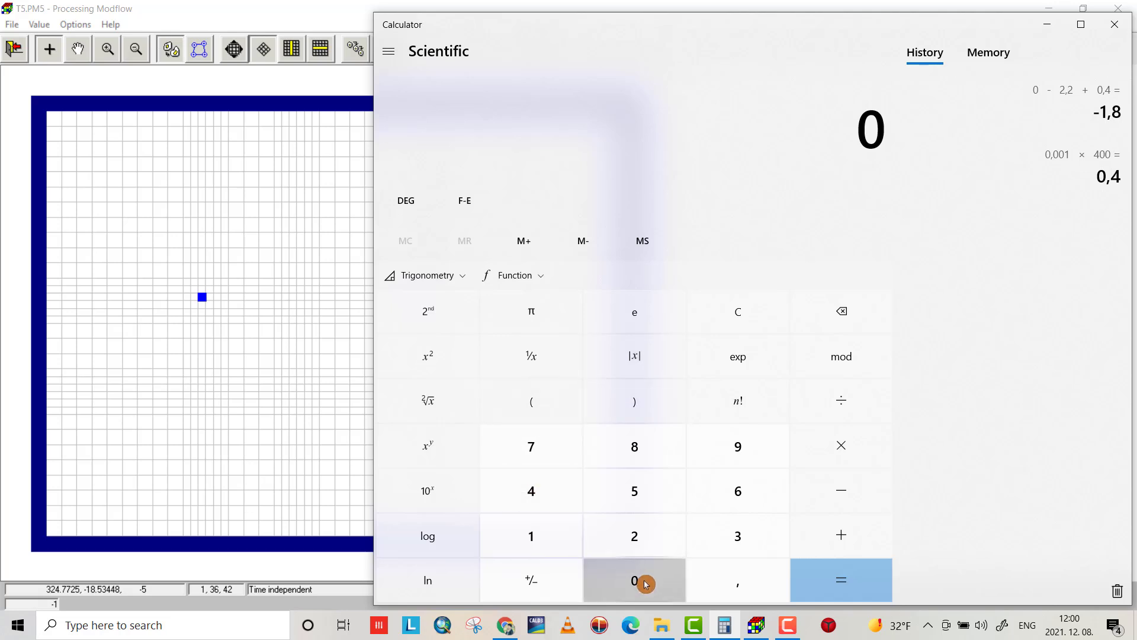
left_click(740, 585)
double_click(540, 524)
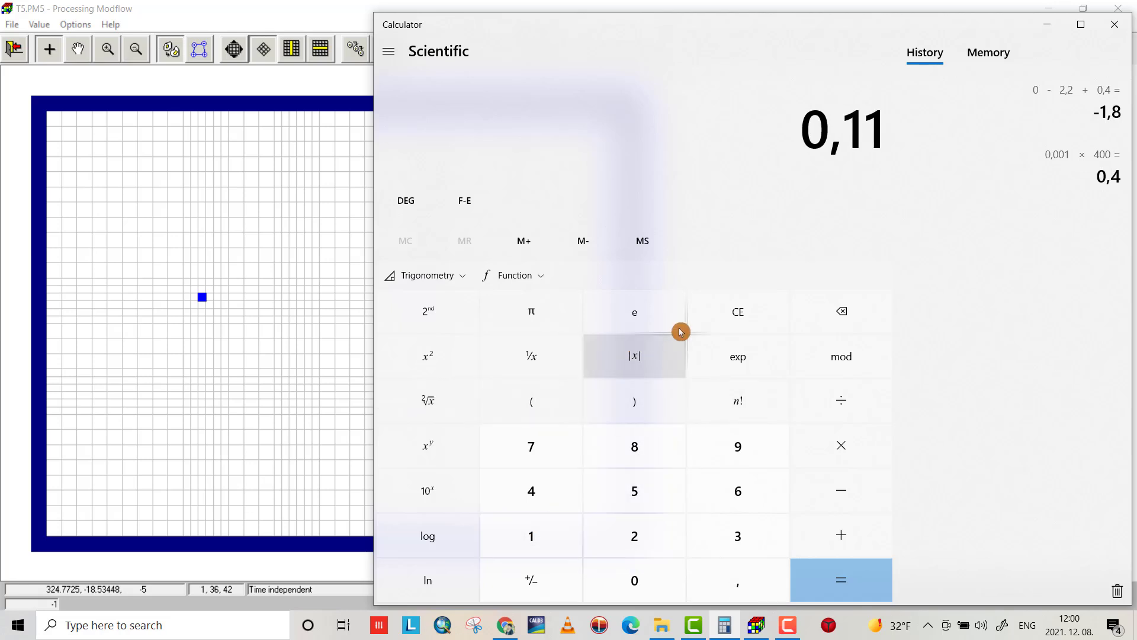
left_click(730, 319)
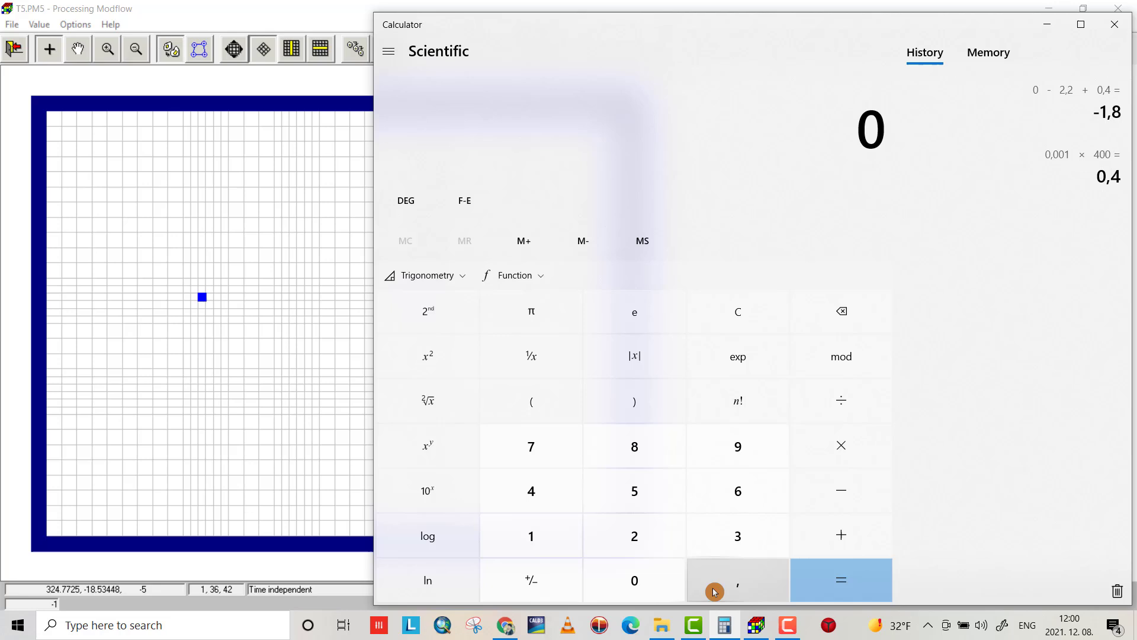
left_click(716, 586)
left_click(642, 579)
left_click(548, 547)
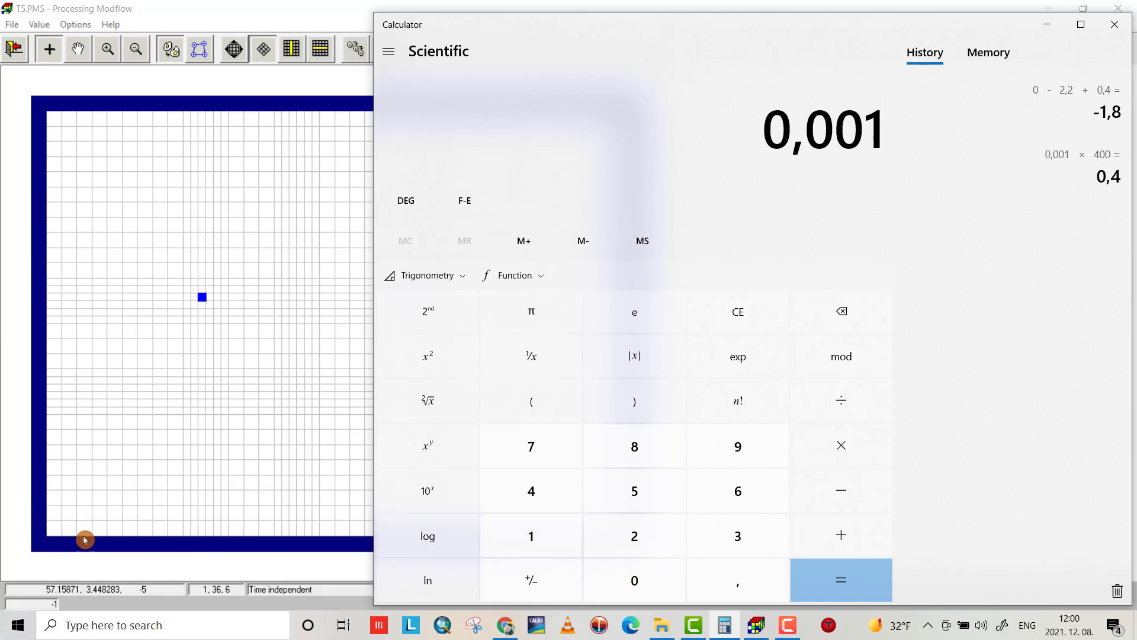
left_click(841, 449)
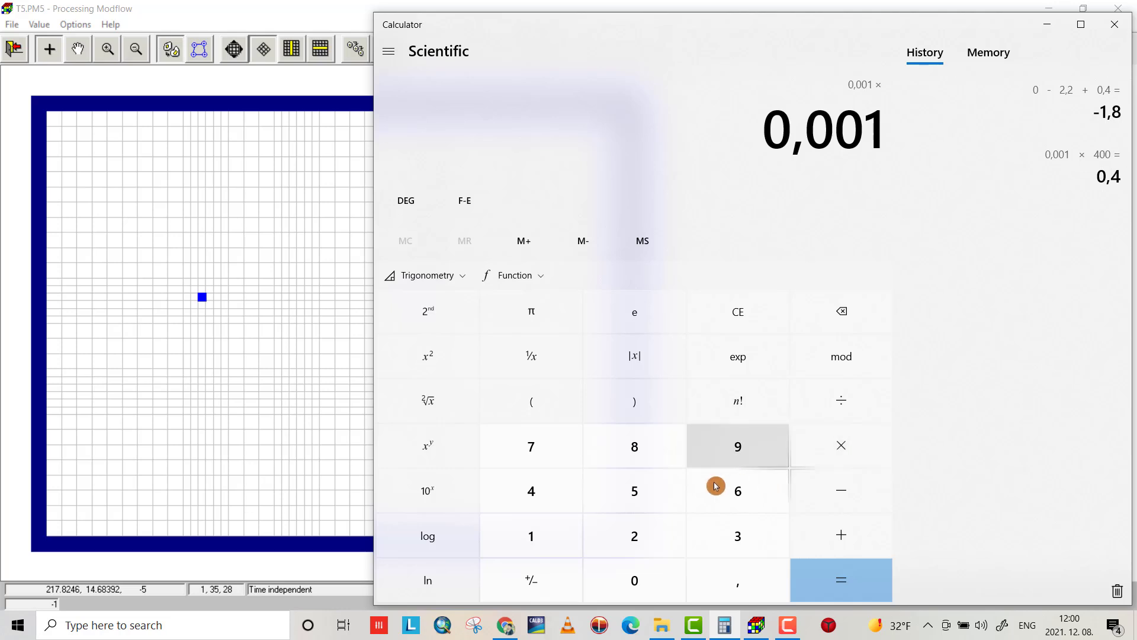
left_click(540, 496)
left_click(638, 581)
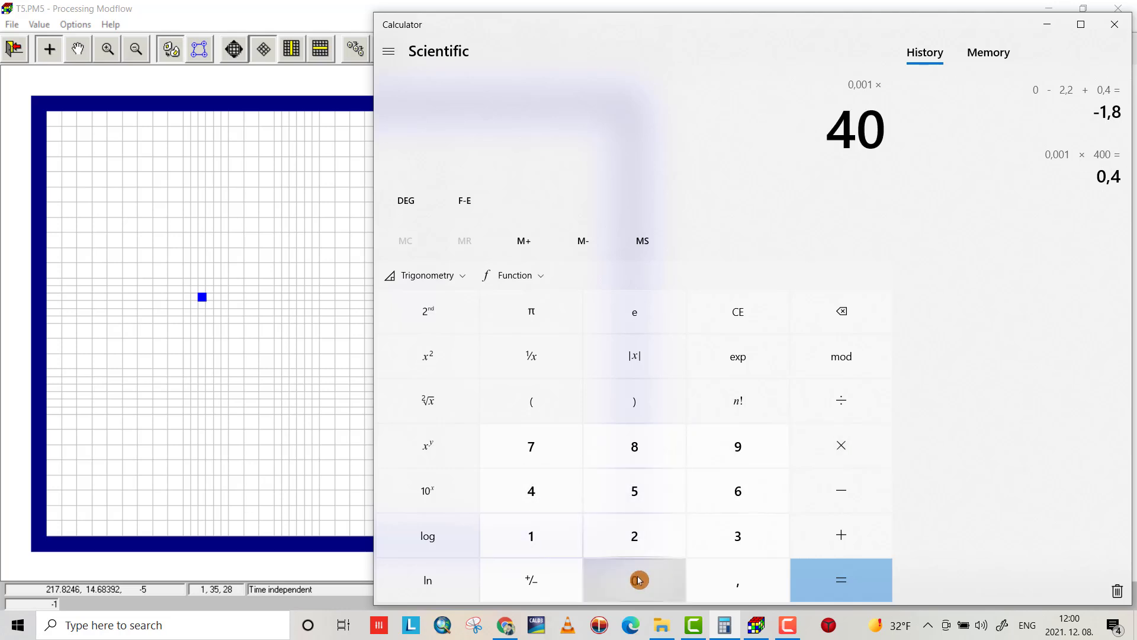
left_click(808, 577)
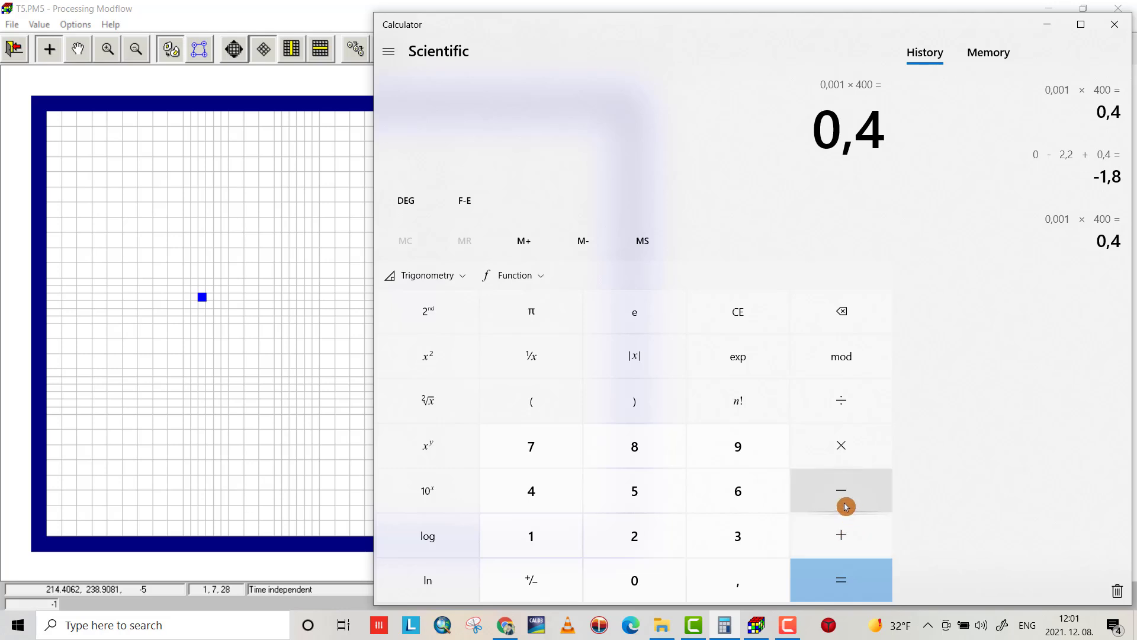
- Compute 0.4 − 2.2 = −1.8 and bring the Modflow heads grid back to the front
left_click(841, 531)
left_click(836, 498)
left_click(640, 539)
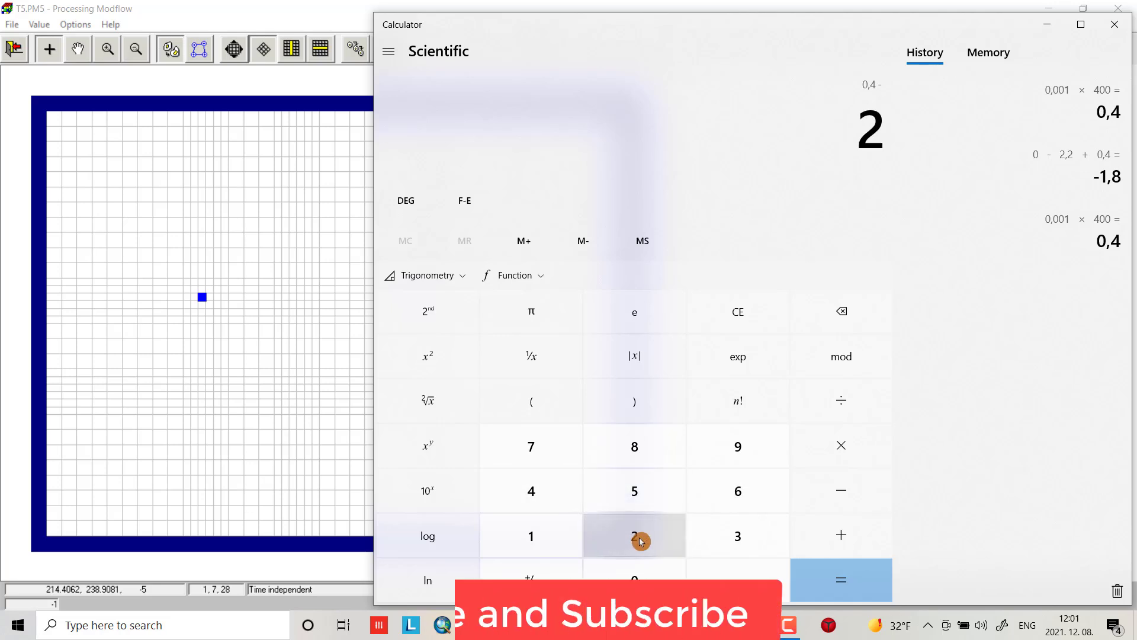
left_click(738, 579)
left_click(635, 536)
left_click(840, 591)
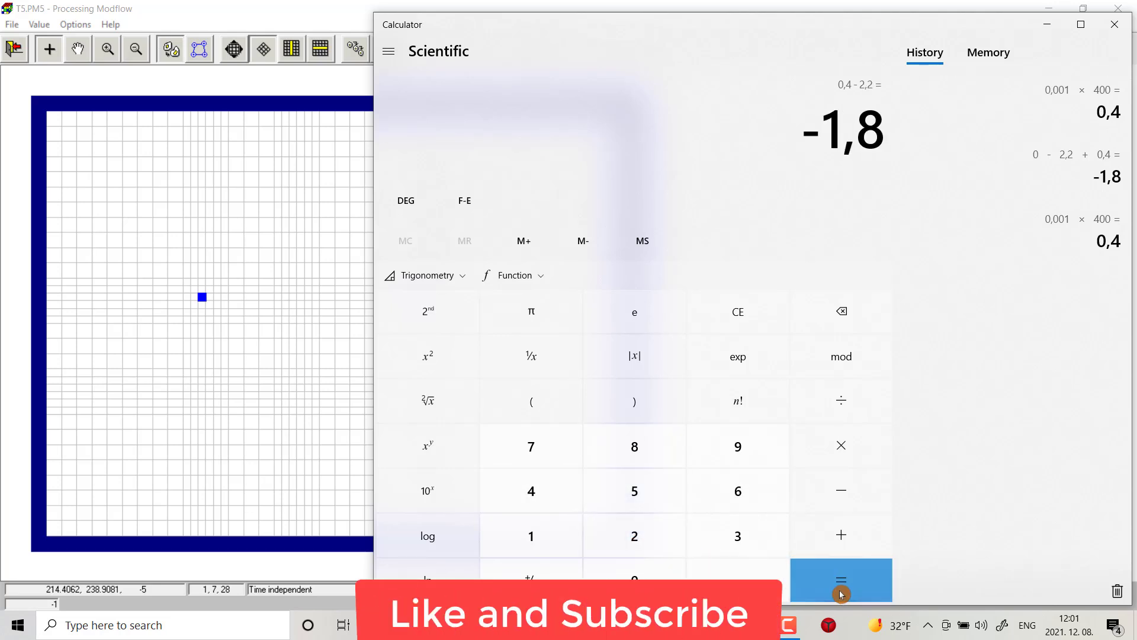
left_click(272, 258)
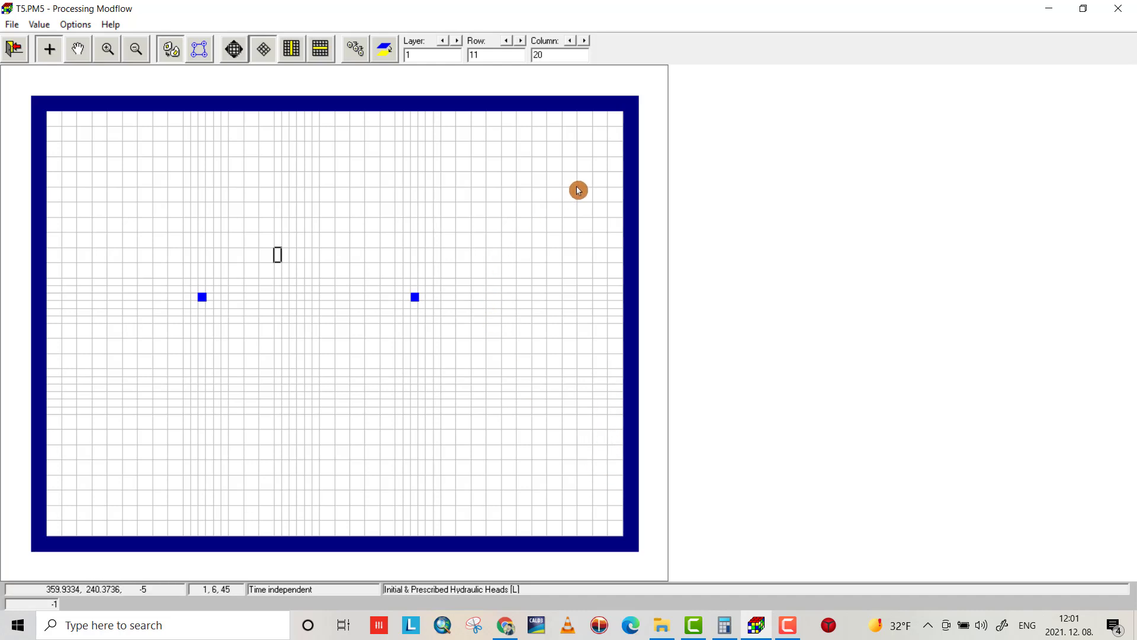
- Save the head changes, then digitize a -2.2 point at the grid's top-left corner
left_click(12, 52)
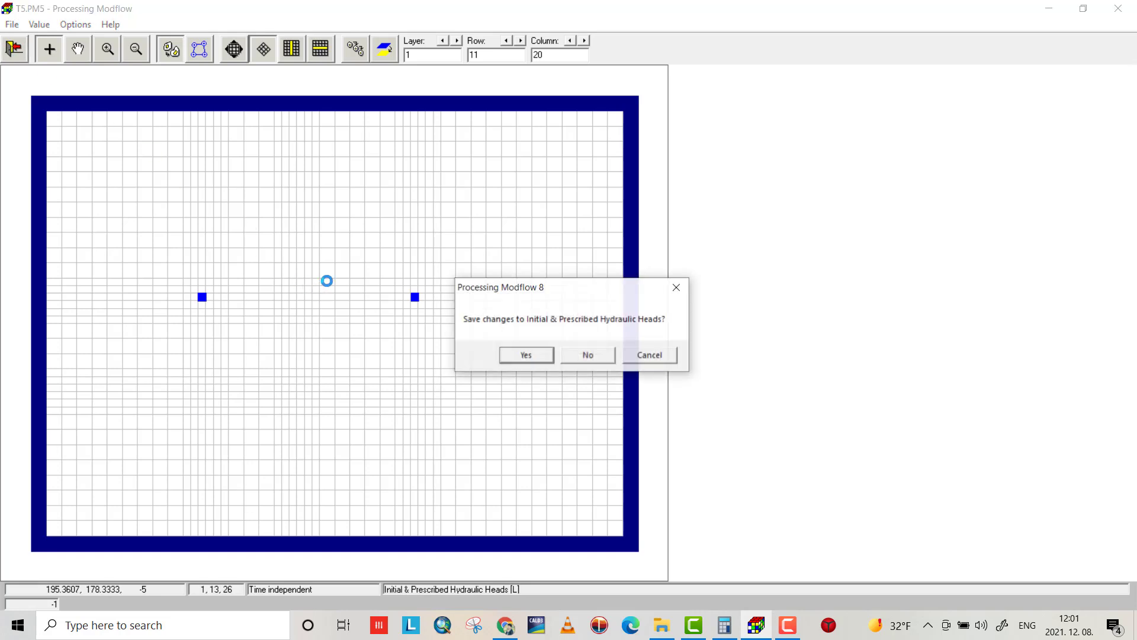
left_click(523, 359)
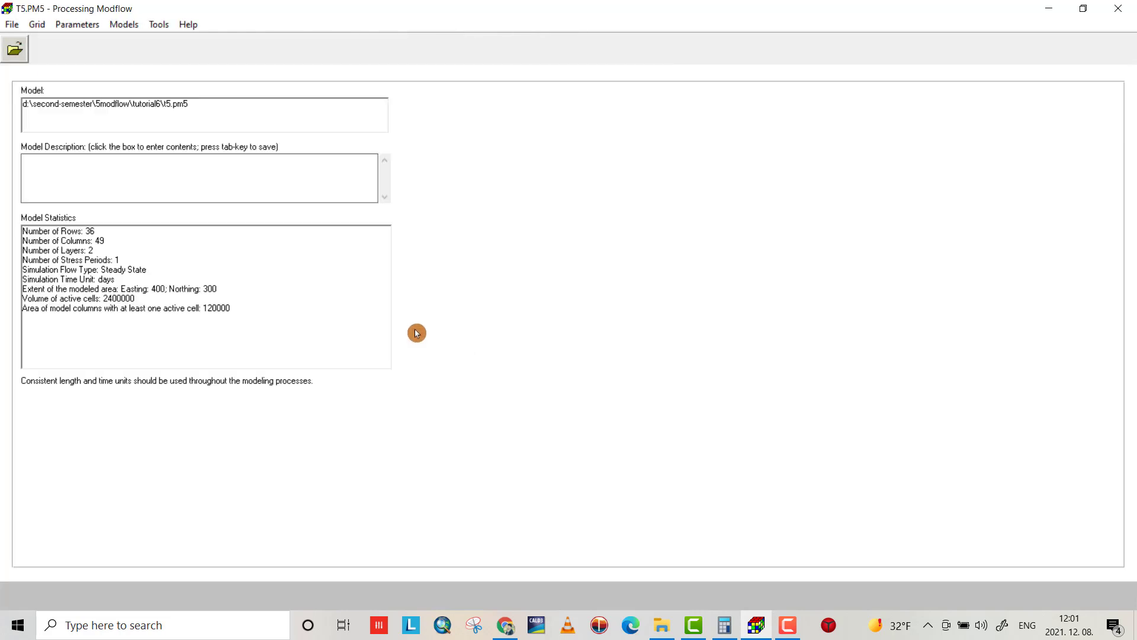
left_click(78, 25)
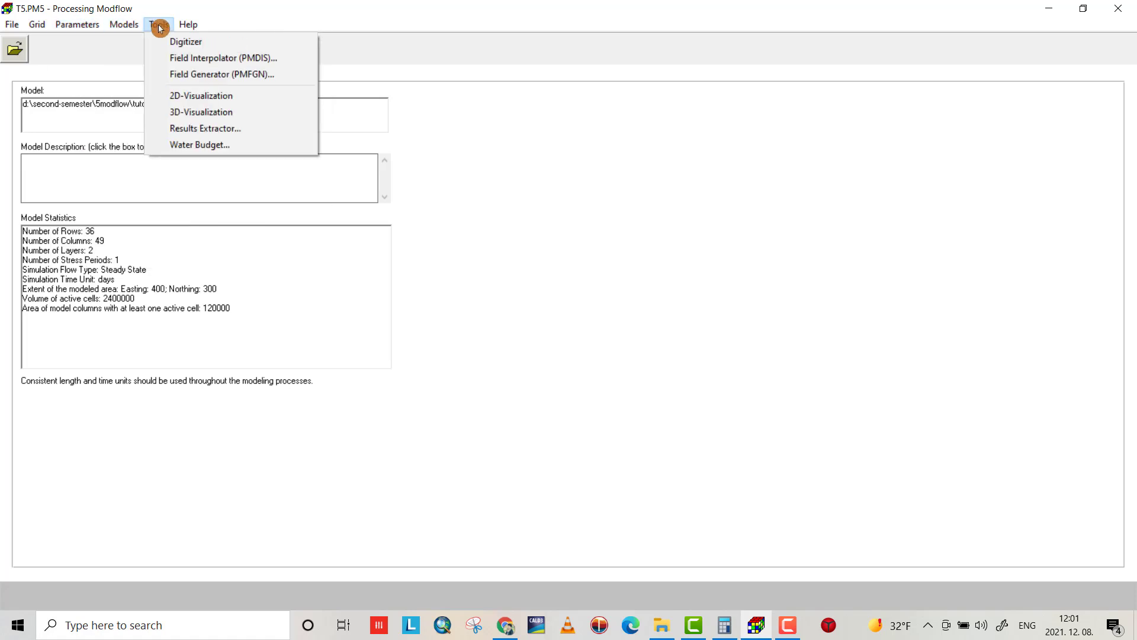
left_click(169, 44)
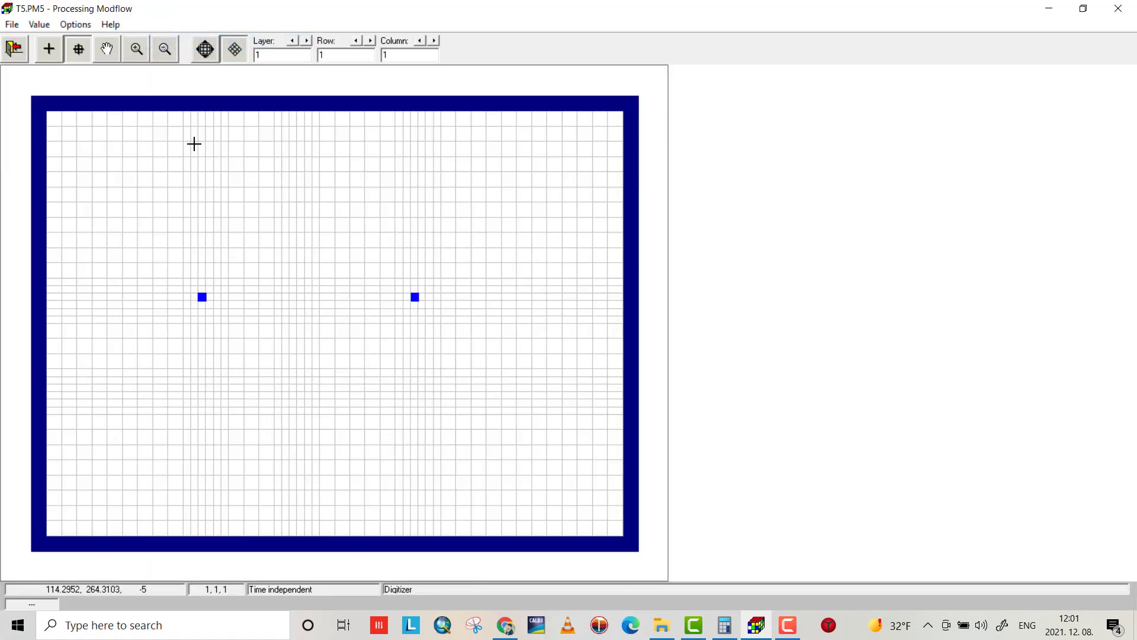
left_click(81, 52)
left_click(414, 297)
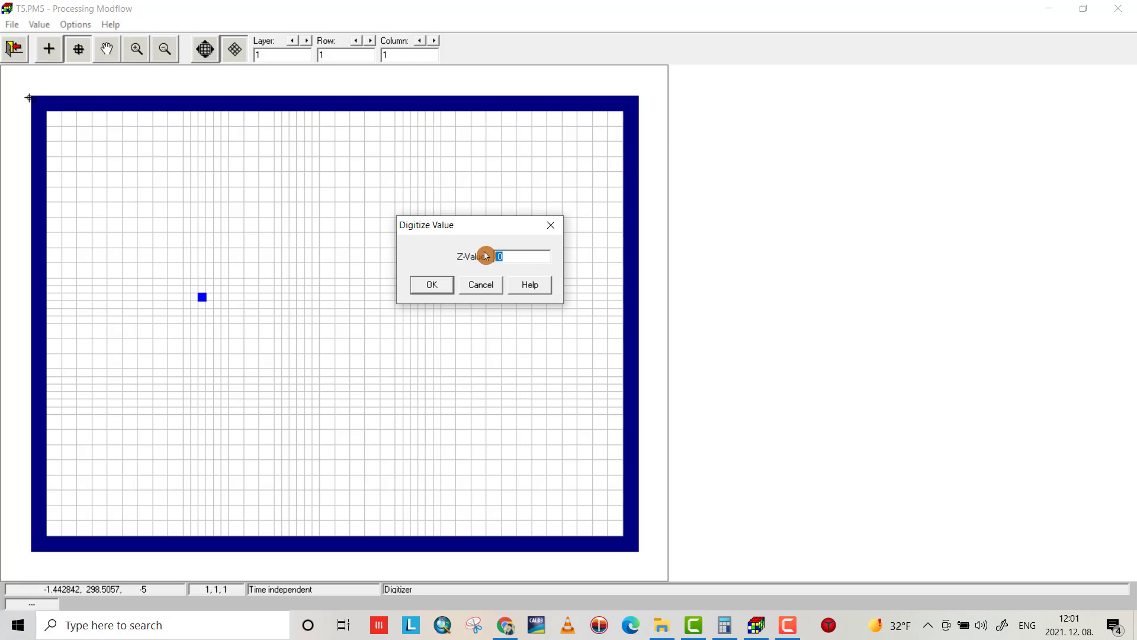
left_click(431, 284)
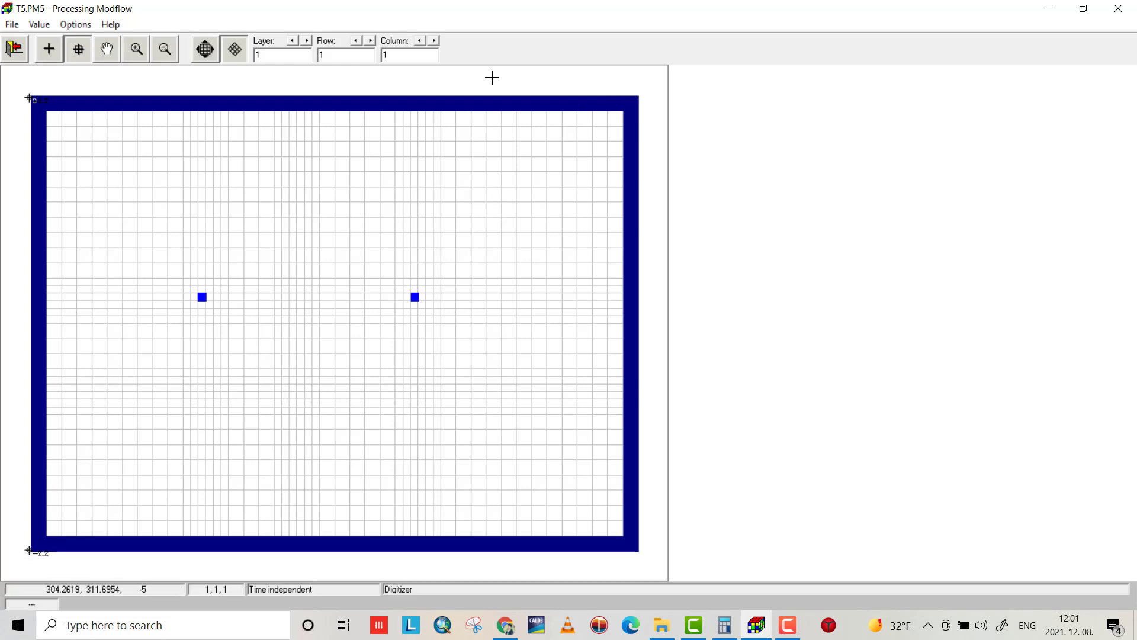
- Add -1.8 digitizer points at the grid's top-right and bottom-right corners
left_click(459, 78)
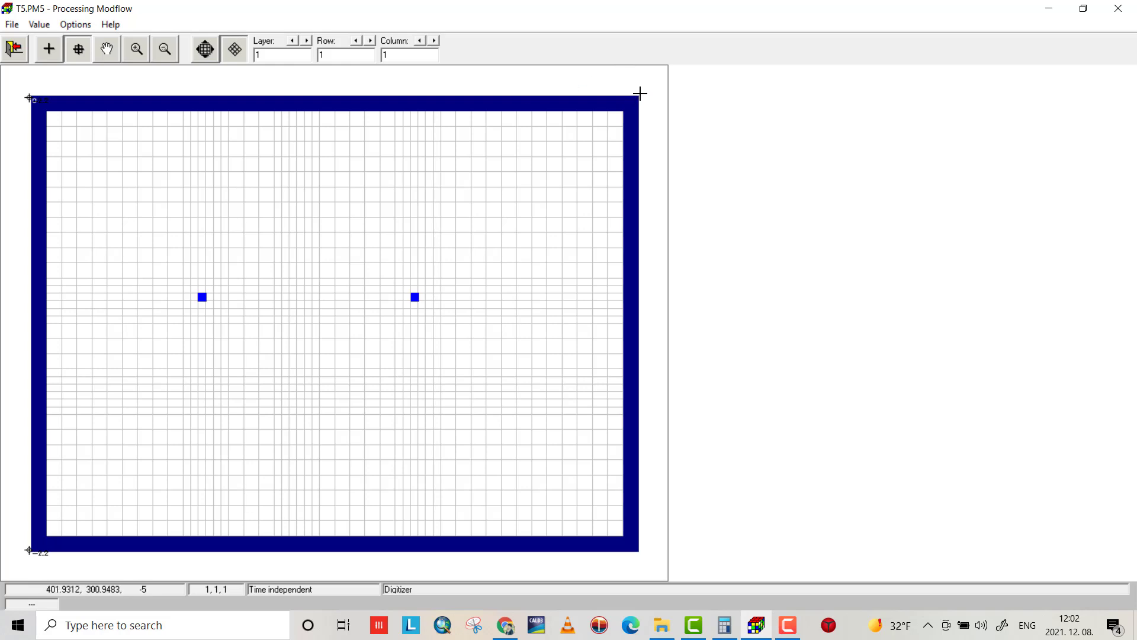
left_click(638, 93)
right_click(638, 93)
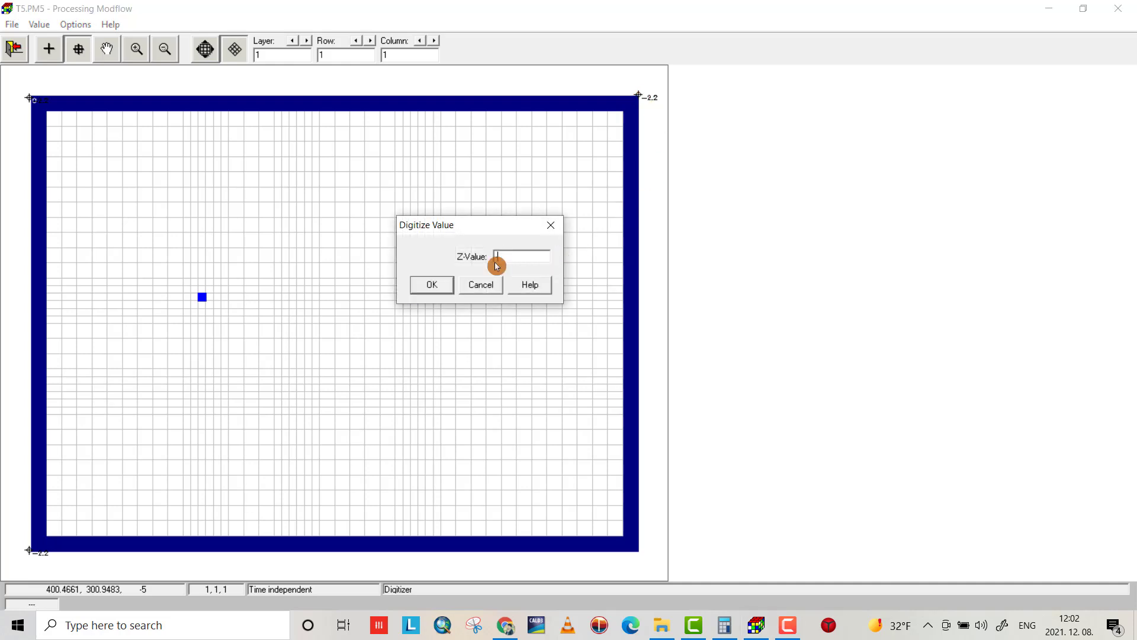
left_click(447, 287)
left_click(639, 551)
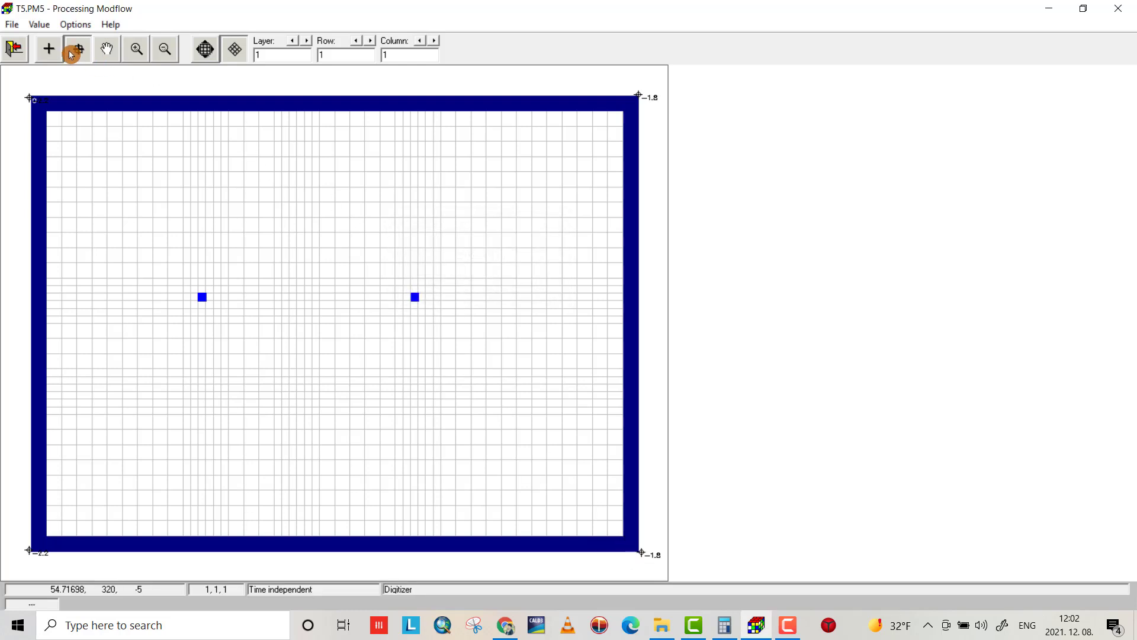
- Save the corner points as cornerpoints.xyz and exit the Digitizer, keeping the changes
left_click(39, 24)
mouse_move(62, 90)
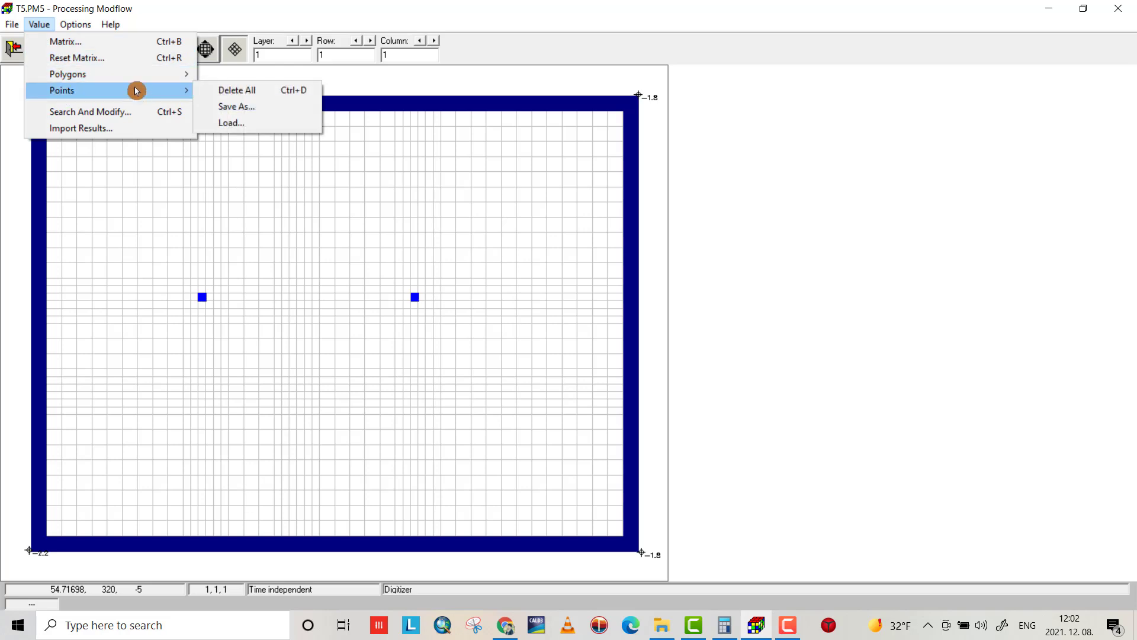
left_click(222, 106)
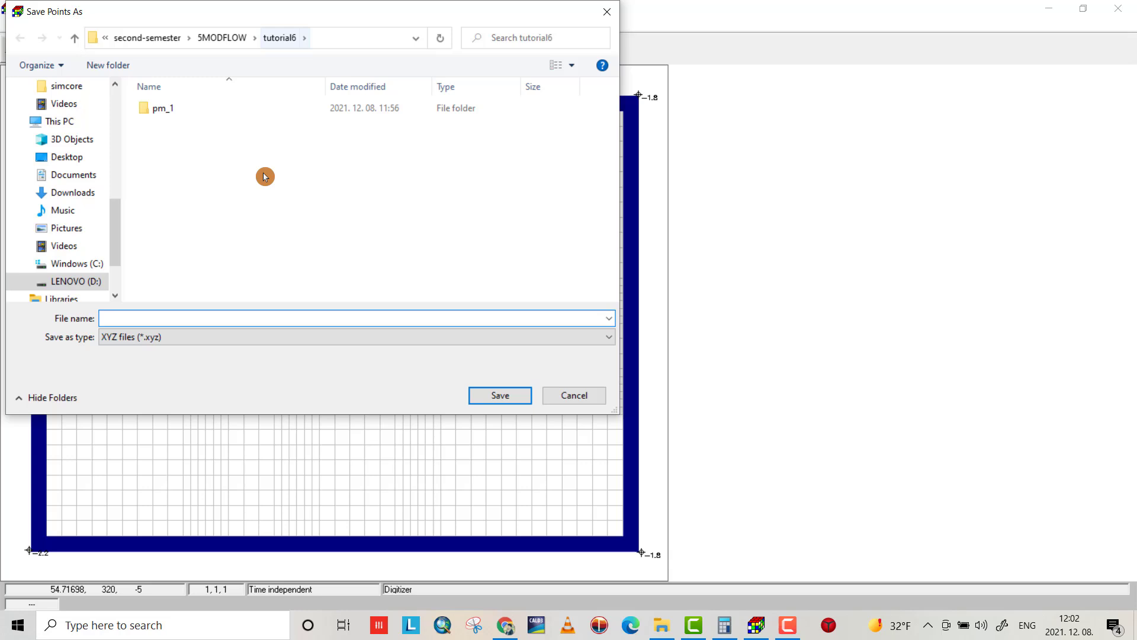
type("cornerpoints")
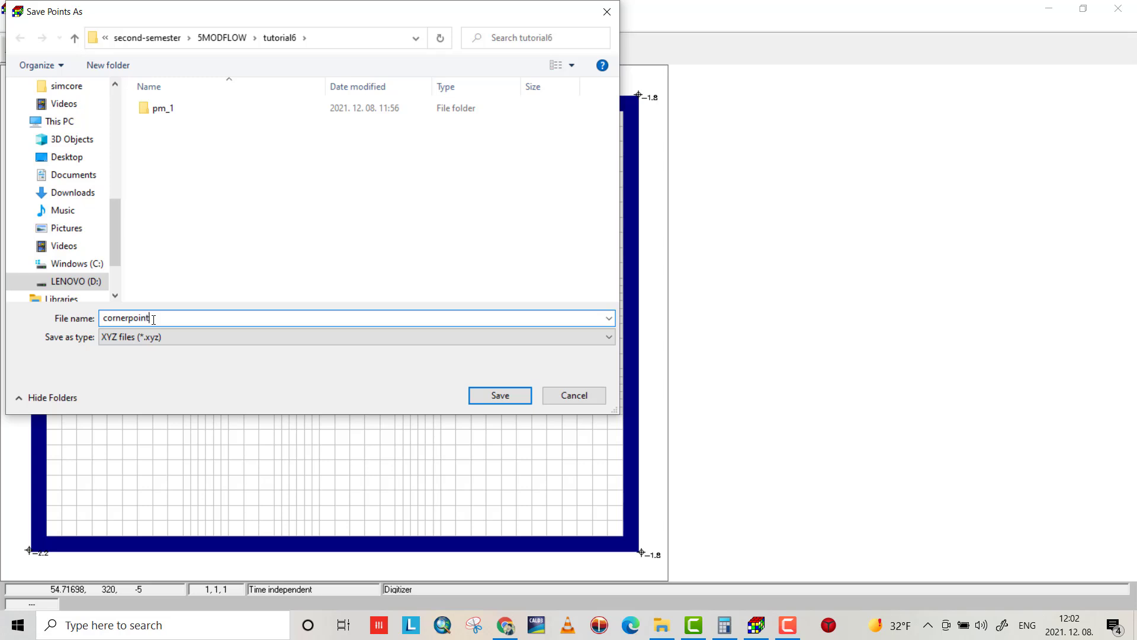
left_click(498, 395)
left_click(13, 51)
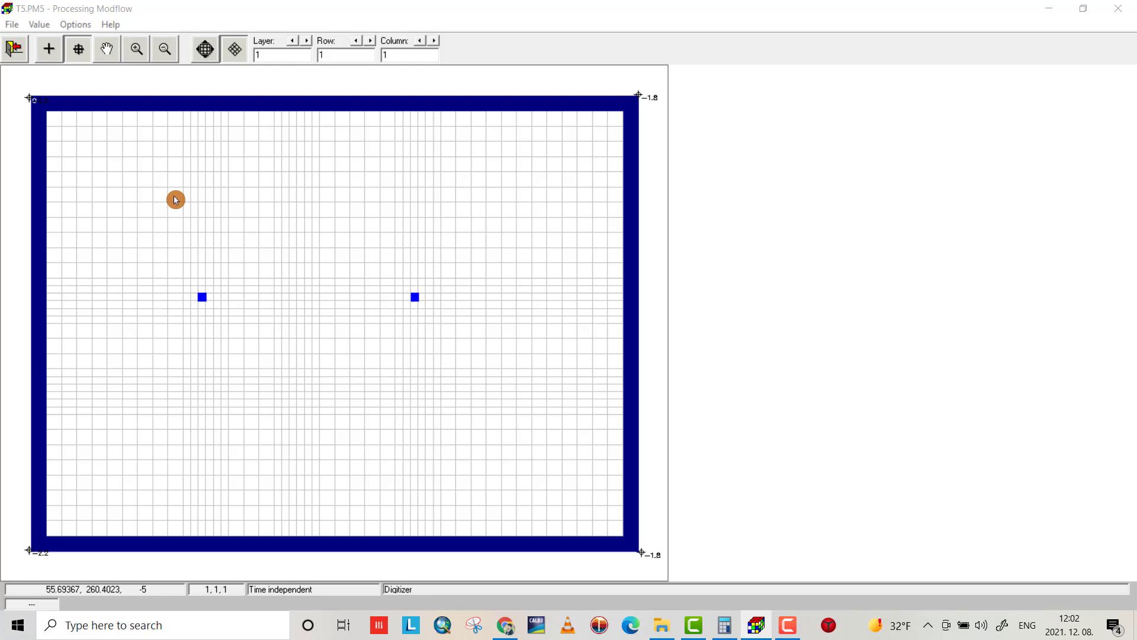
left_click(496, 356)
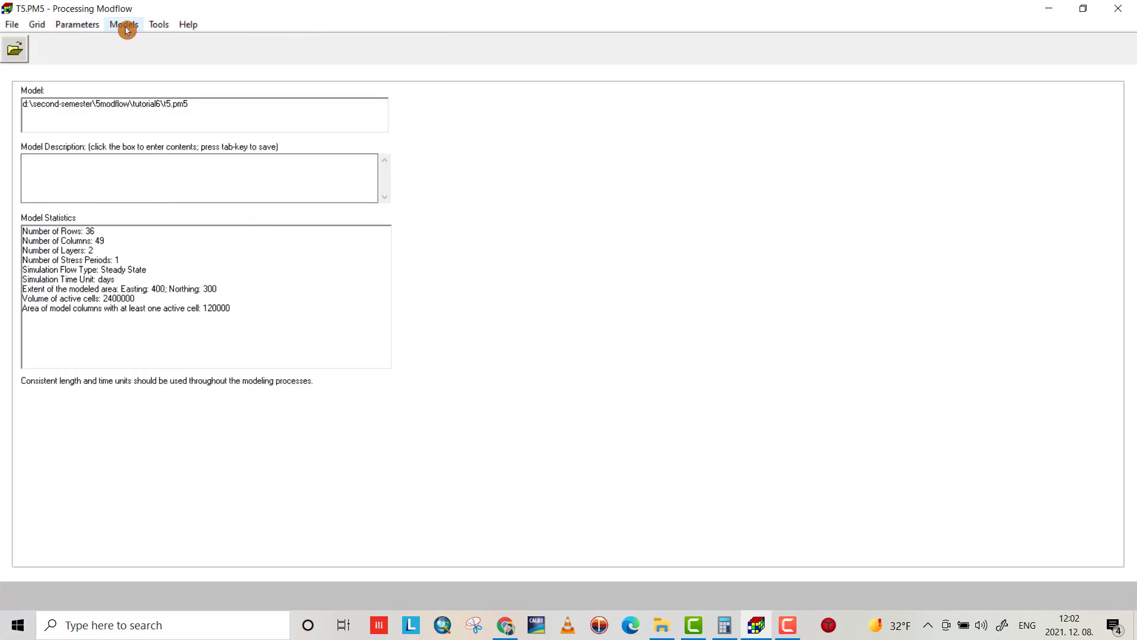
- Open the Field Interpolator and set cornerpoints.xyz as its input file
left_click(156, 26)
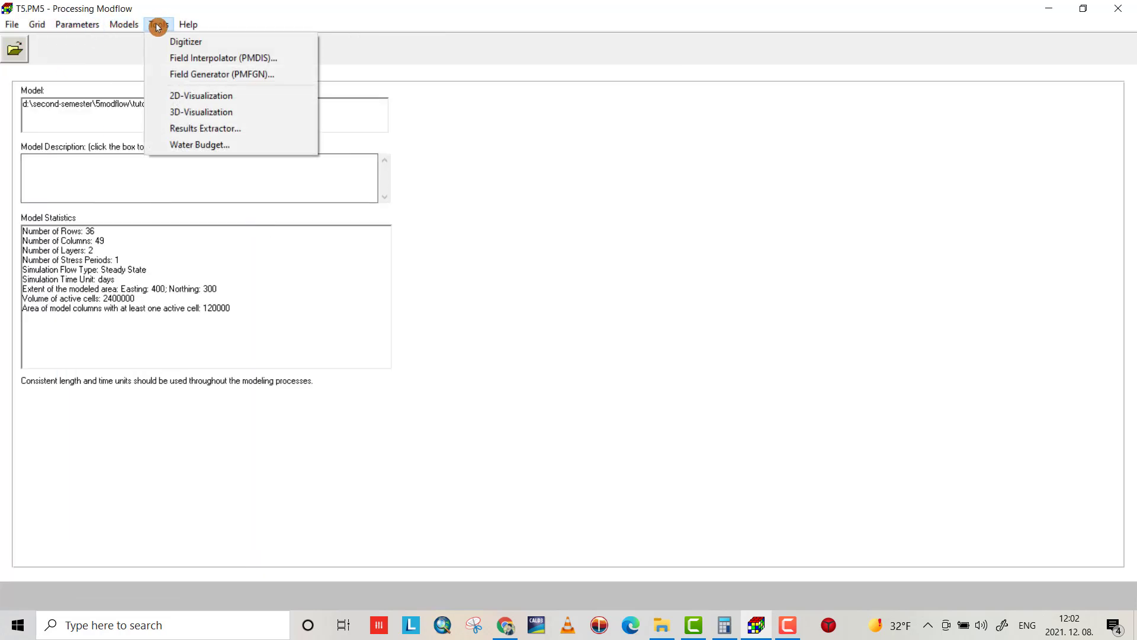
left_click(181, 61)
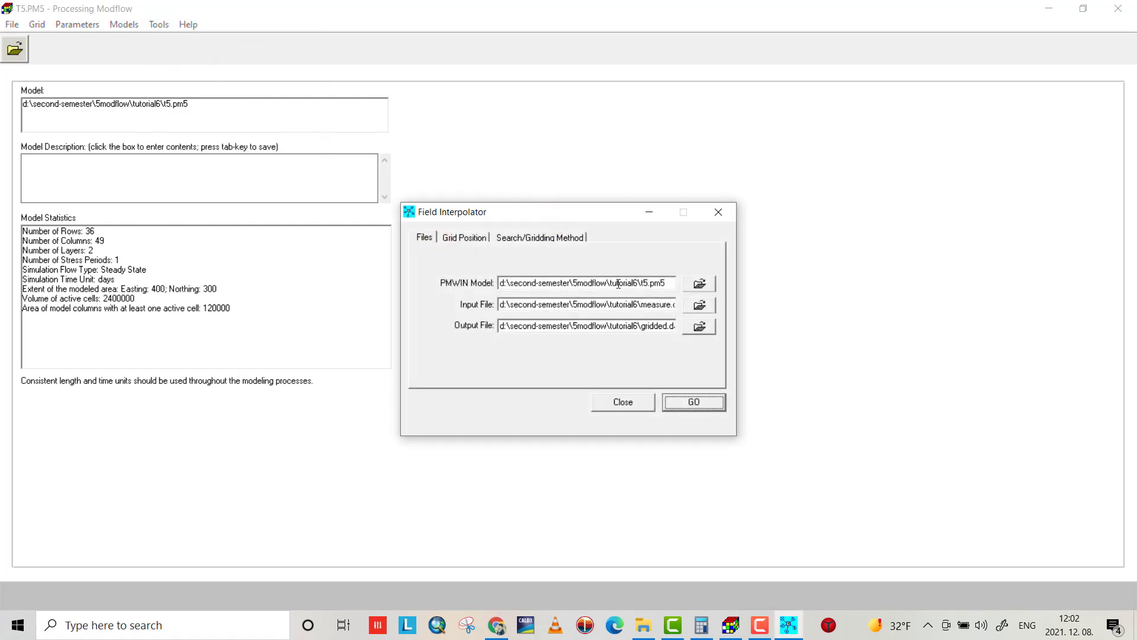
left_click(697, 305)
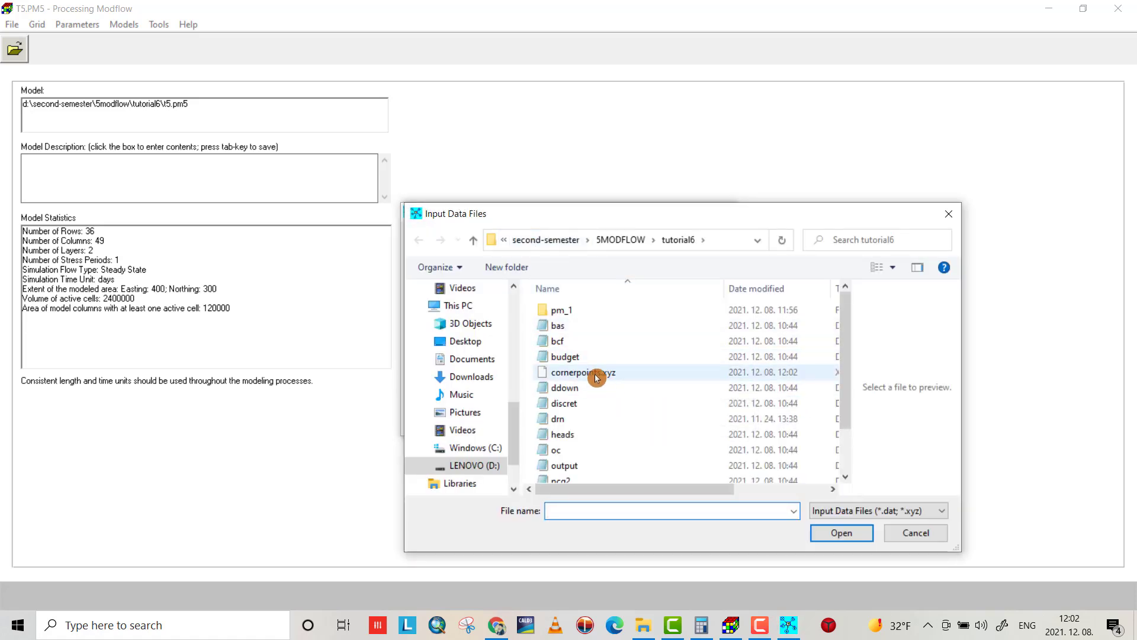
left_click(596, 378)
left_click(852, 535)
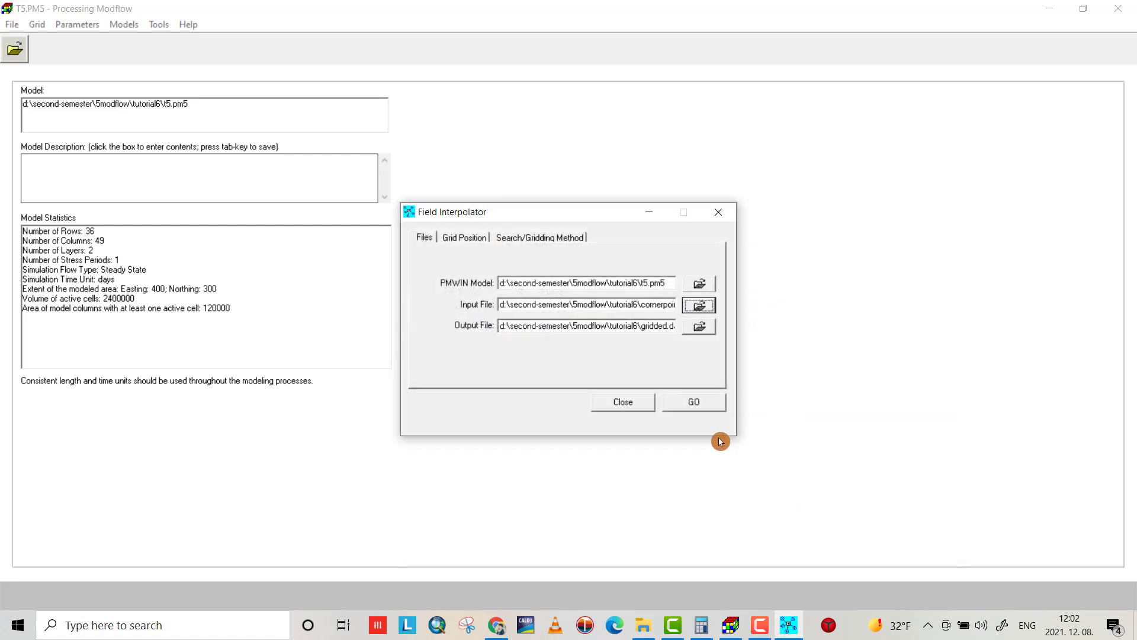
- Set the interpolator's output file to mtx-cornerpoints
left_click(701, 329)
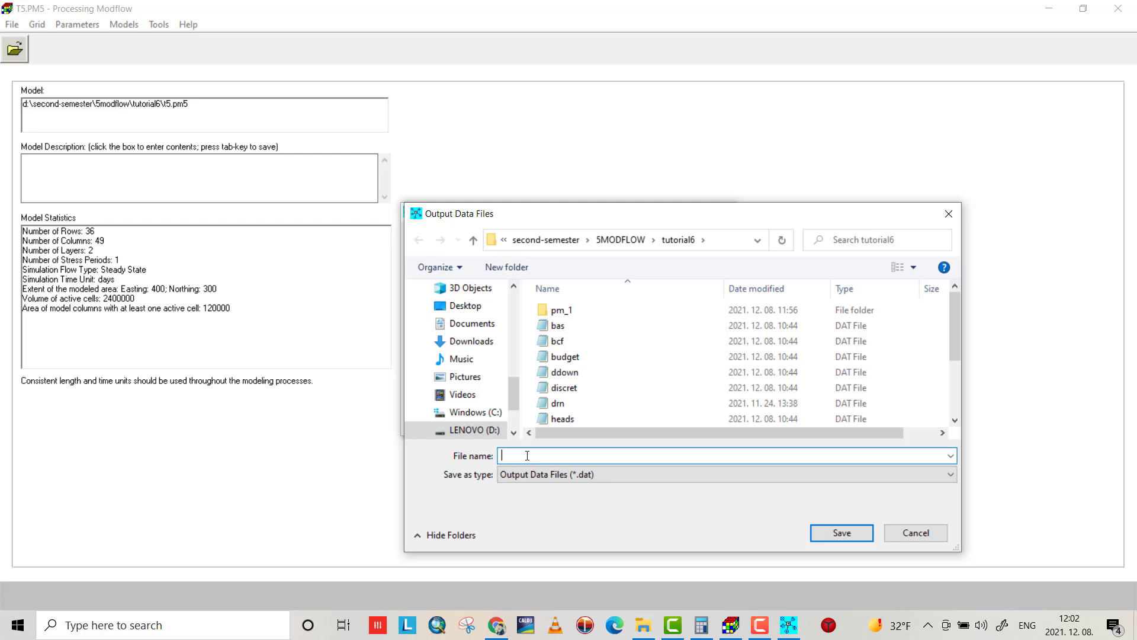
type("mb")
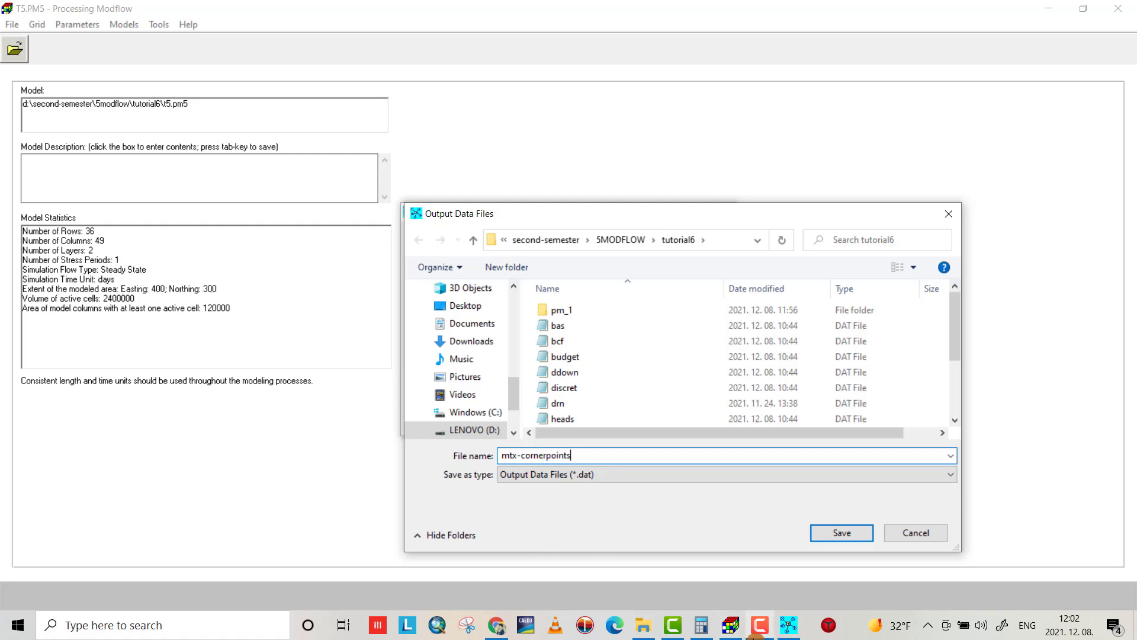
left_click(757, 627)
left_click(758, 627)
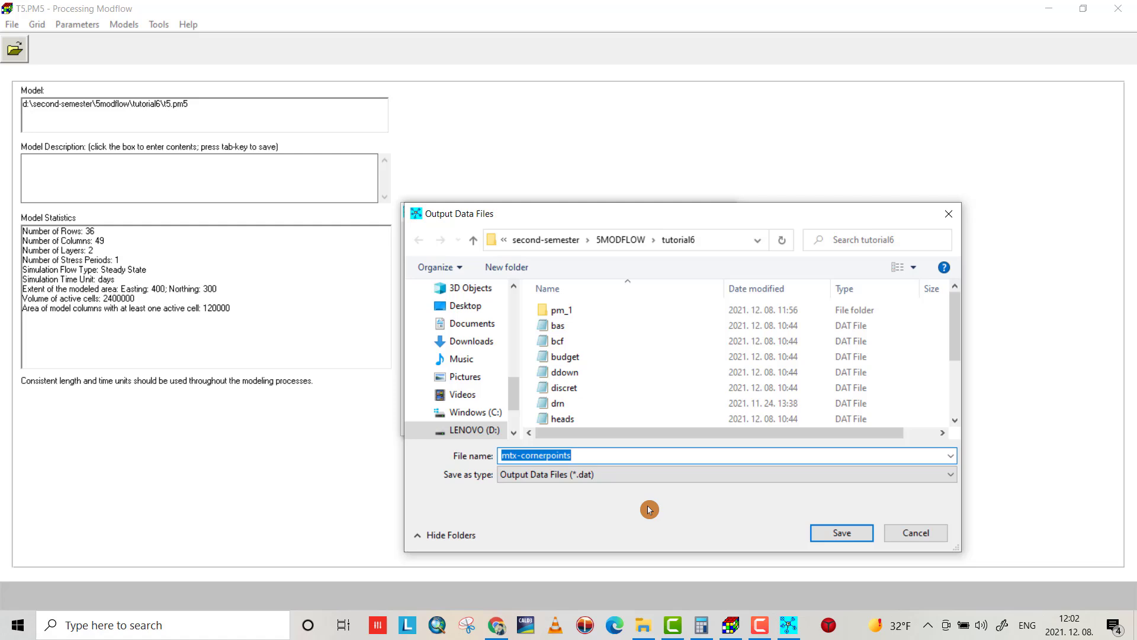
left_click(565, 458)
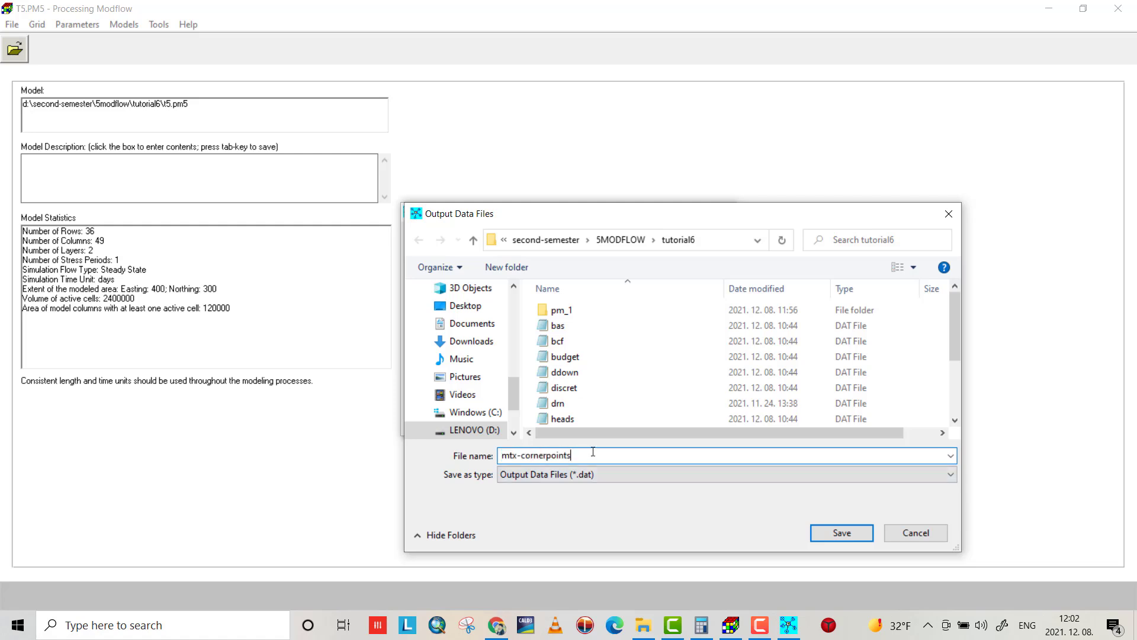
left_click(843, 536)
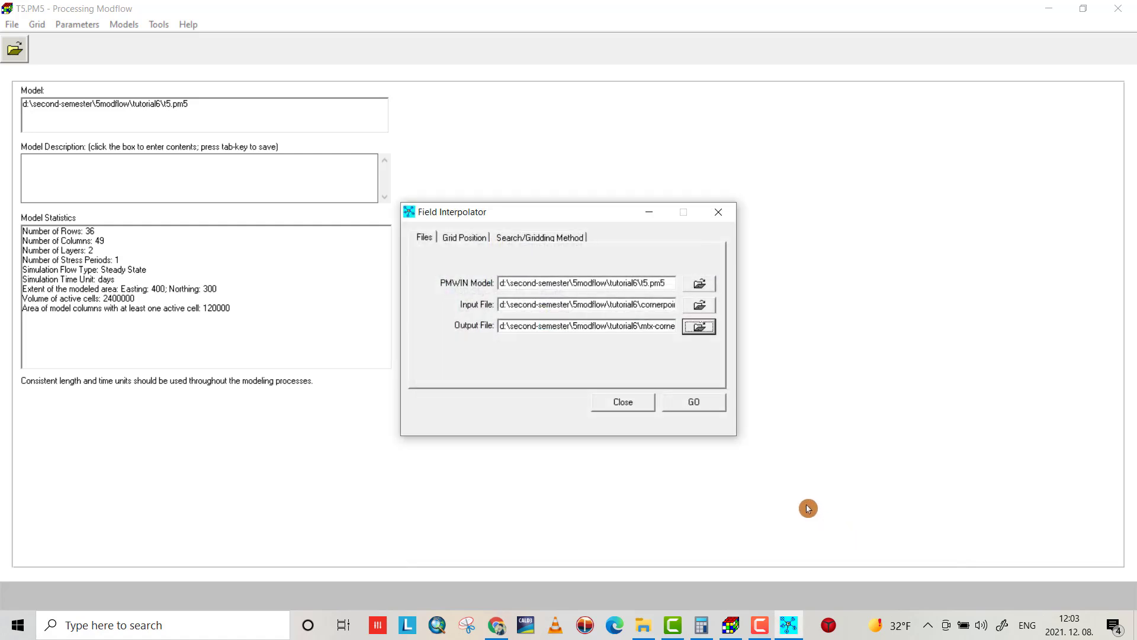
- Run the interpolation with Simple search, 4 data per sector and Renka's Triangulation, then close the console
left_click(472, 247)
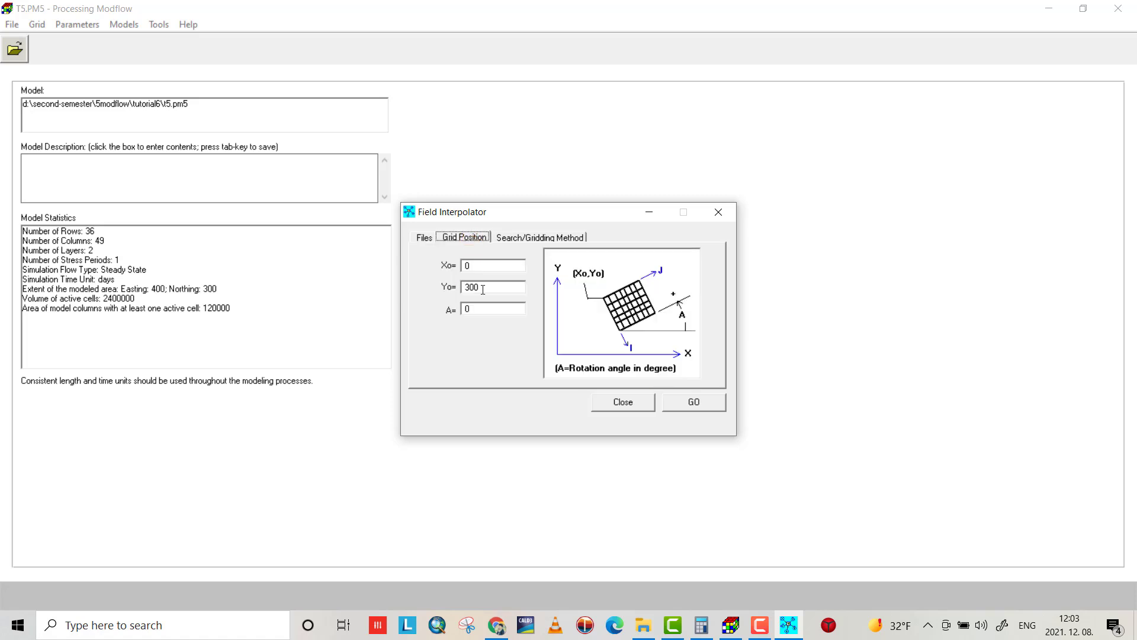
left_click(525, 241)
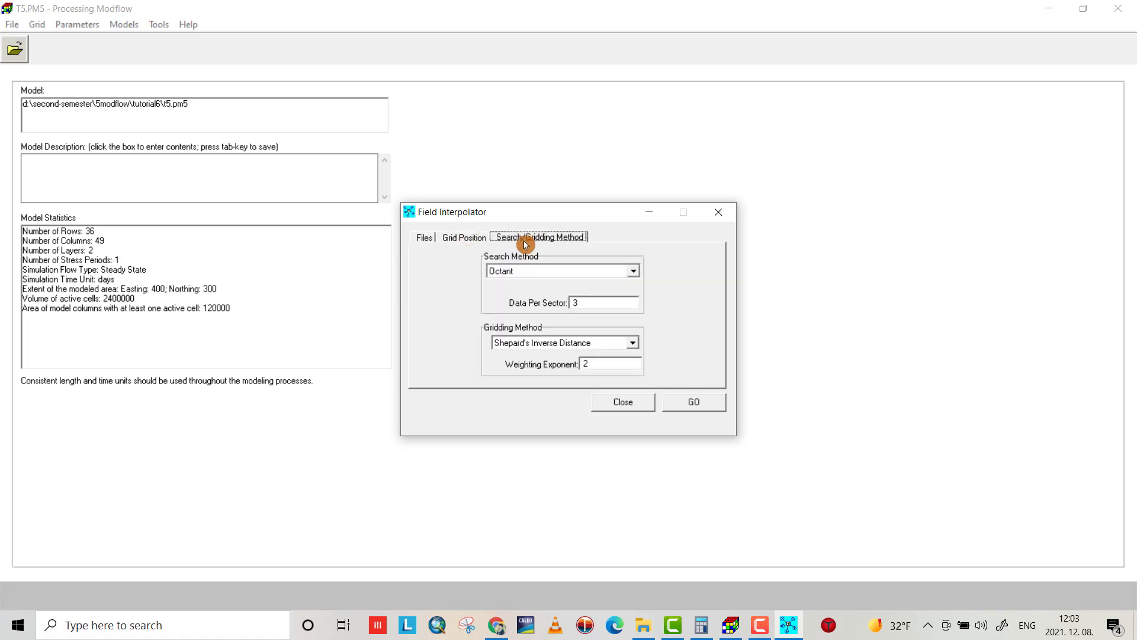
left_click(635, 272)
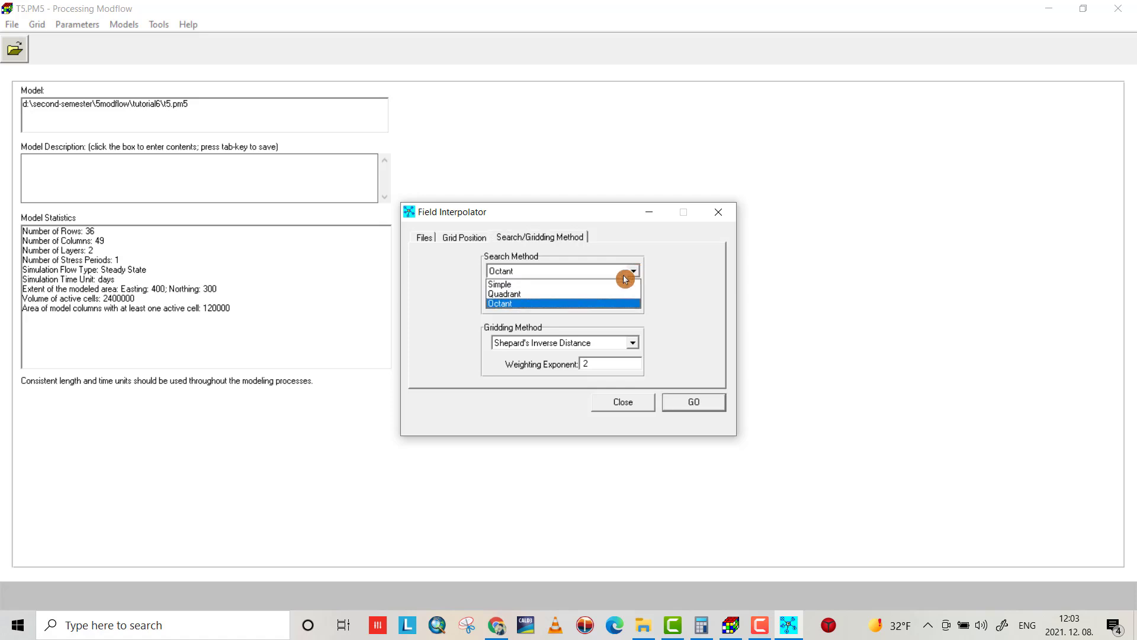
left_click(523, 288)
double_click(574, 302)
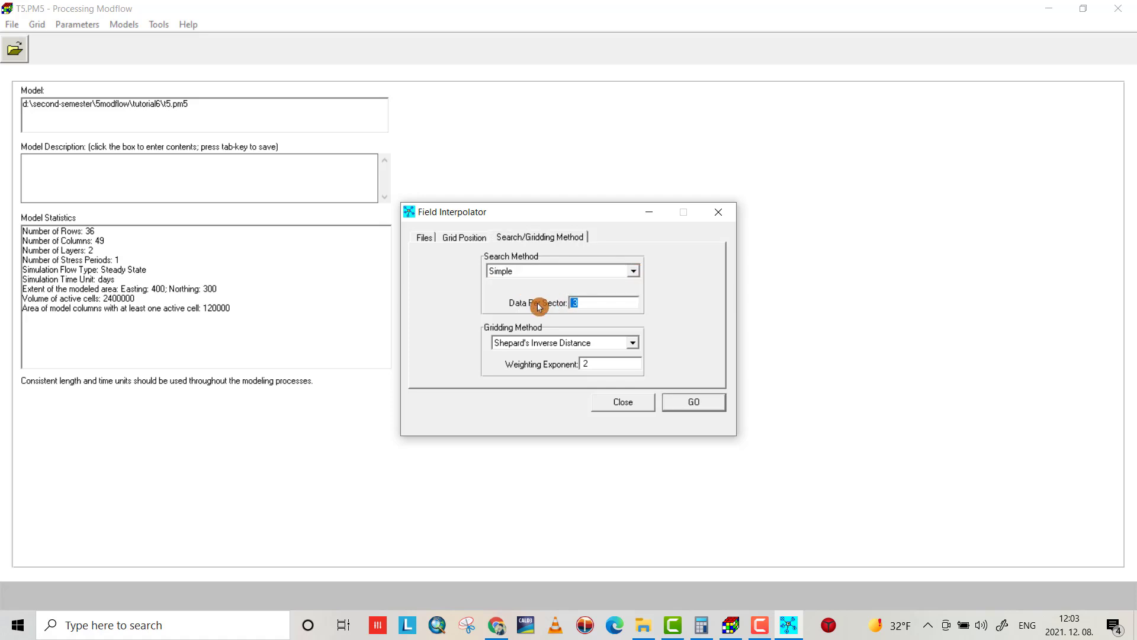
left_click(632, 343)
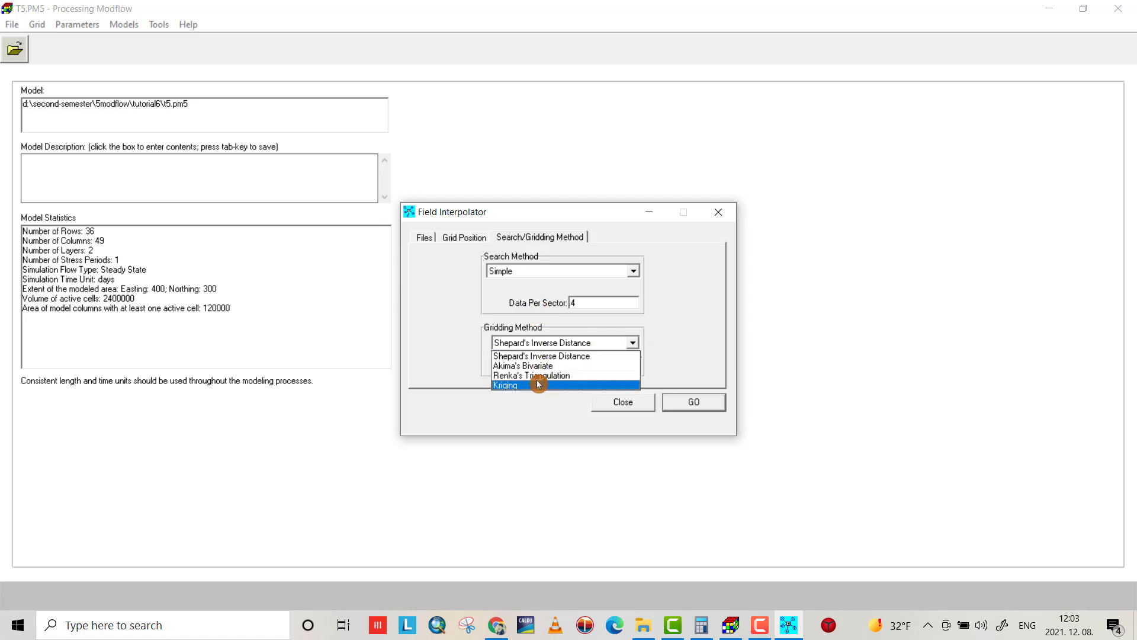
left_click(536, 378)
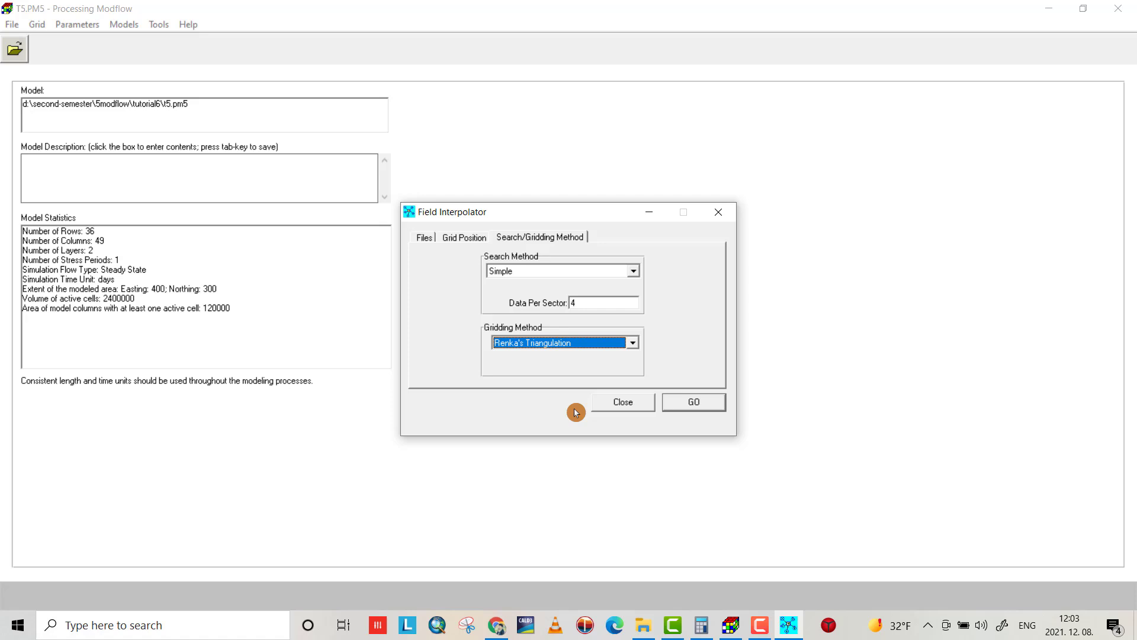
left_click(688, 406)
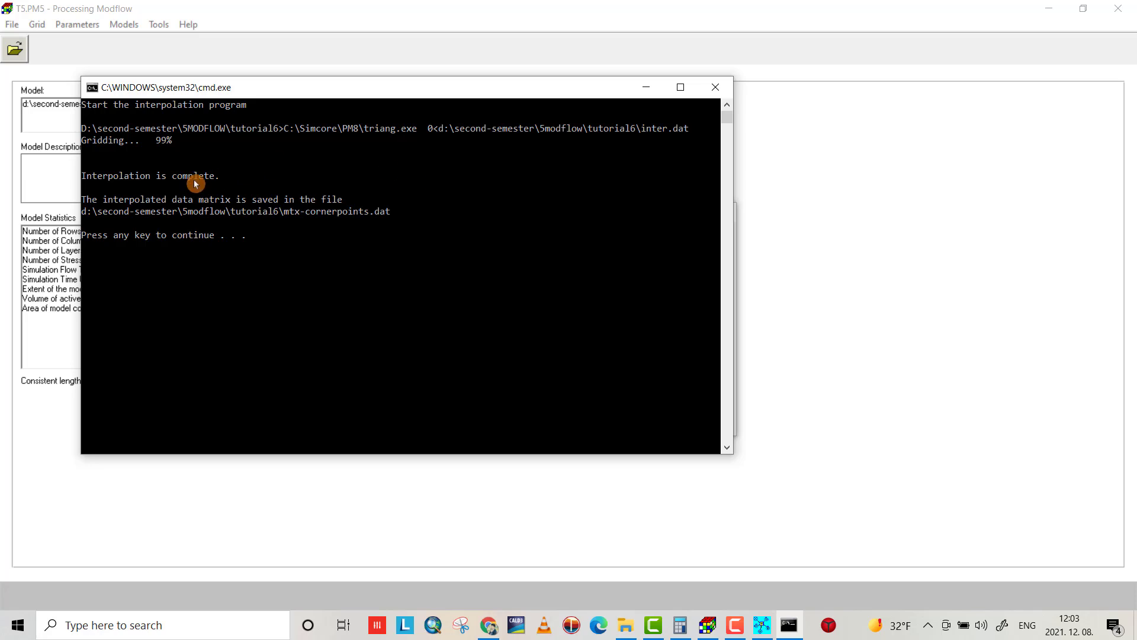
left_click(701, 81)
left_click(720, 217)
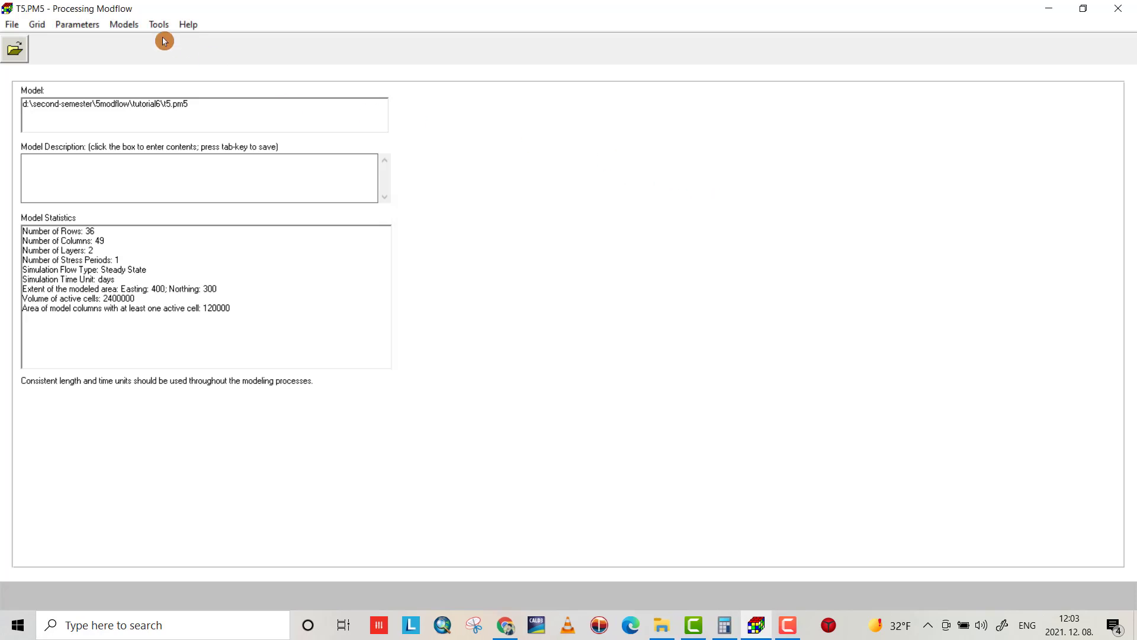
left_click(69, 25)
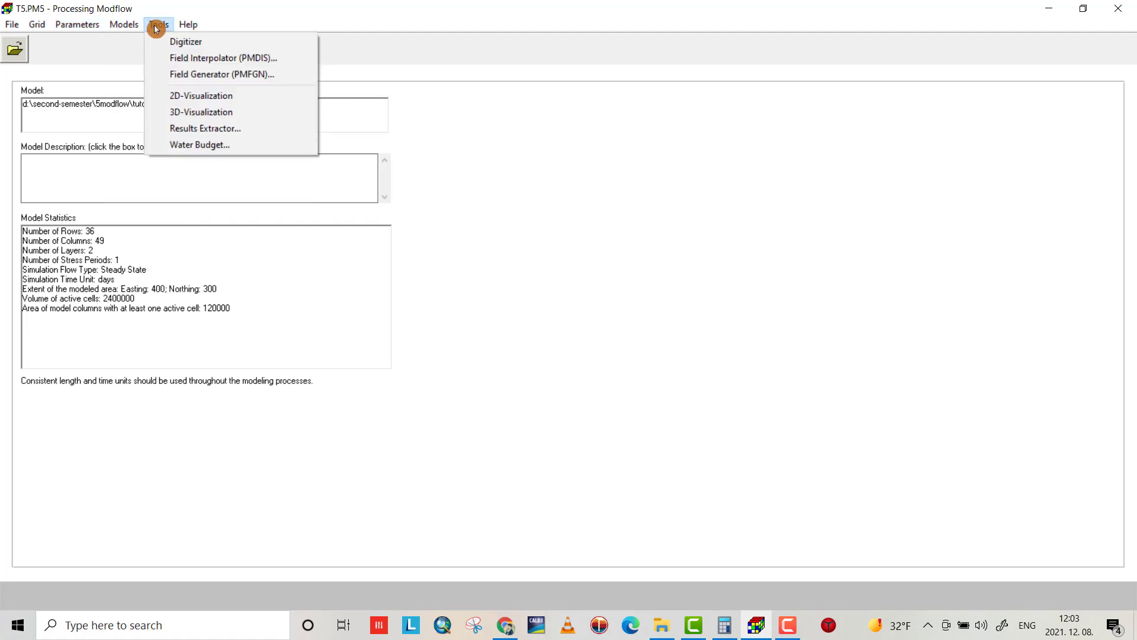
left_click(133, 32)
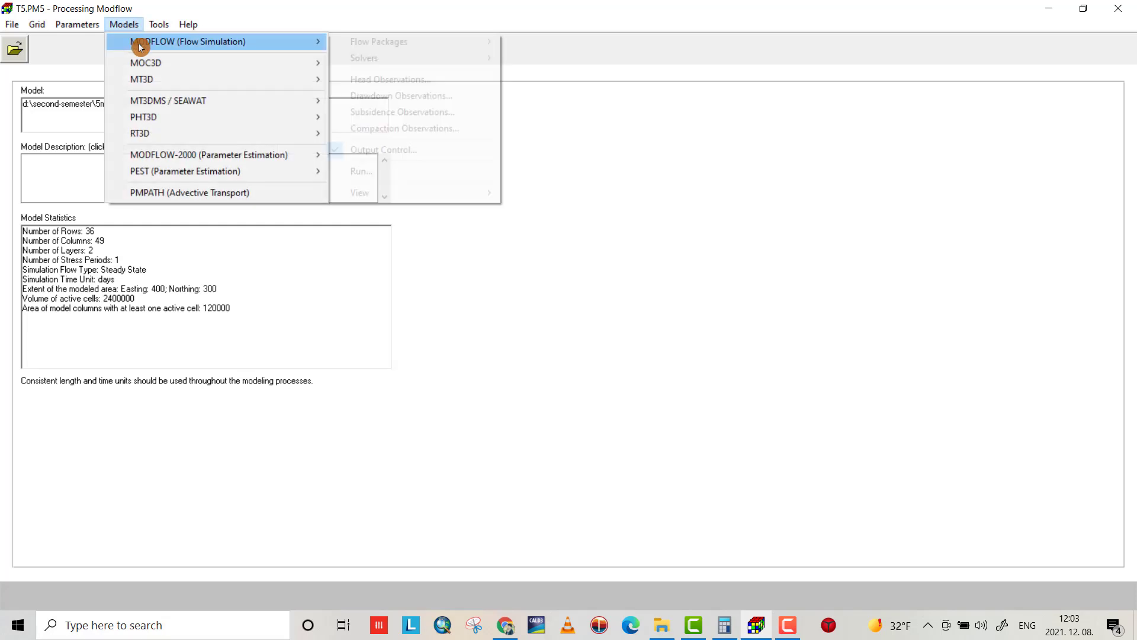
mouse_move(187, 42)
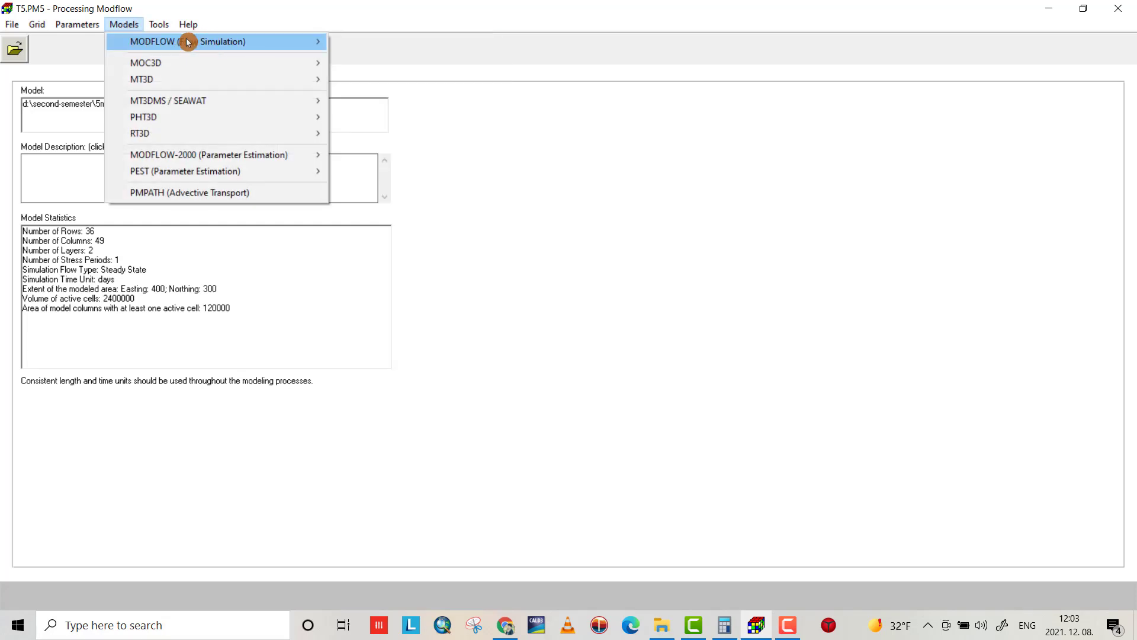
mouse_move(379, 41)
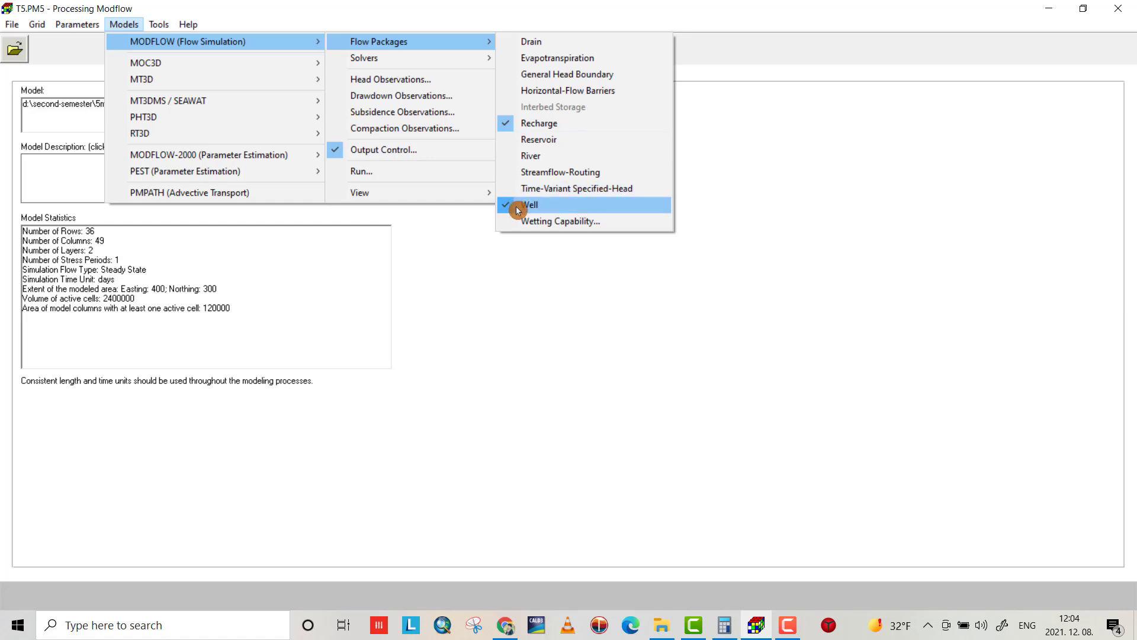
left_click(462, 240)
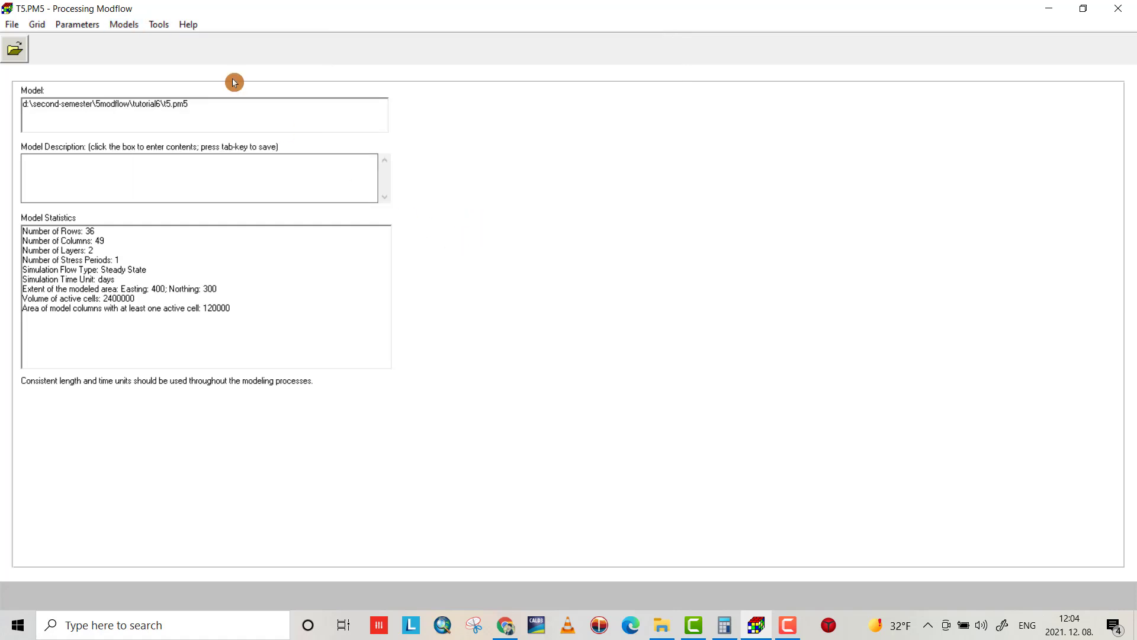
- Load mtx-cornerpoints.dat into the initial heads matrix, replacing the existing values
left_click(79, 29)
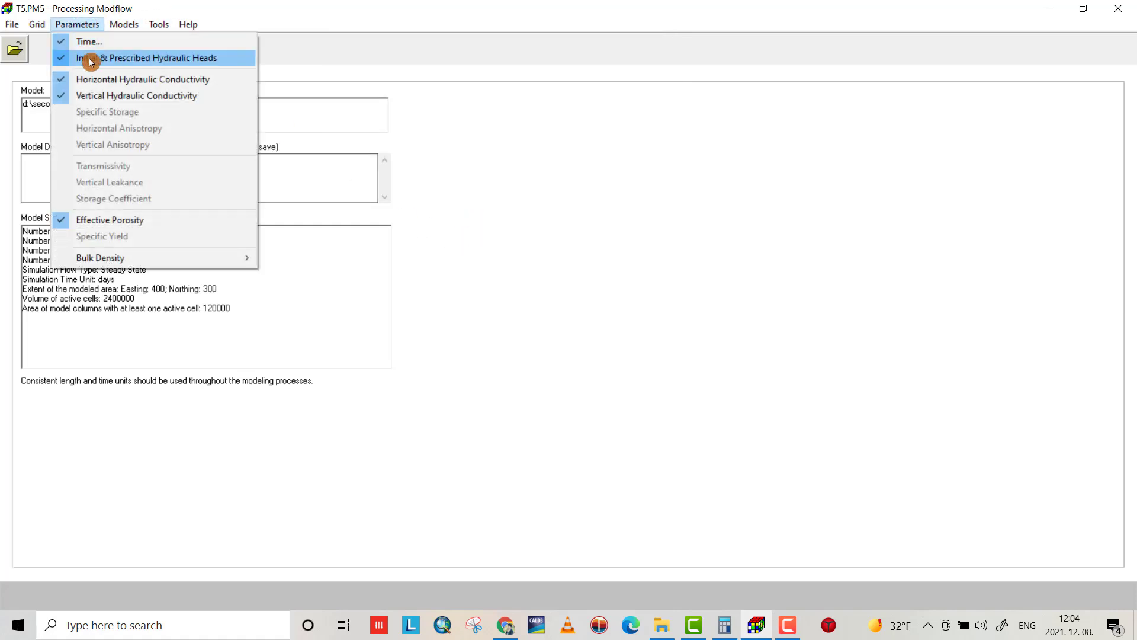
left_click(86, 56)
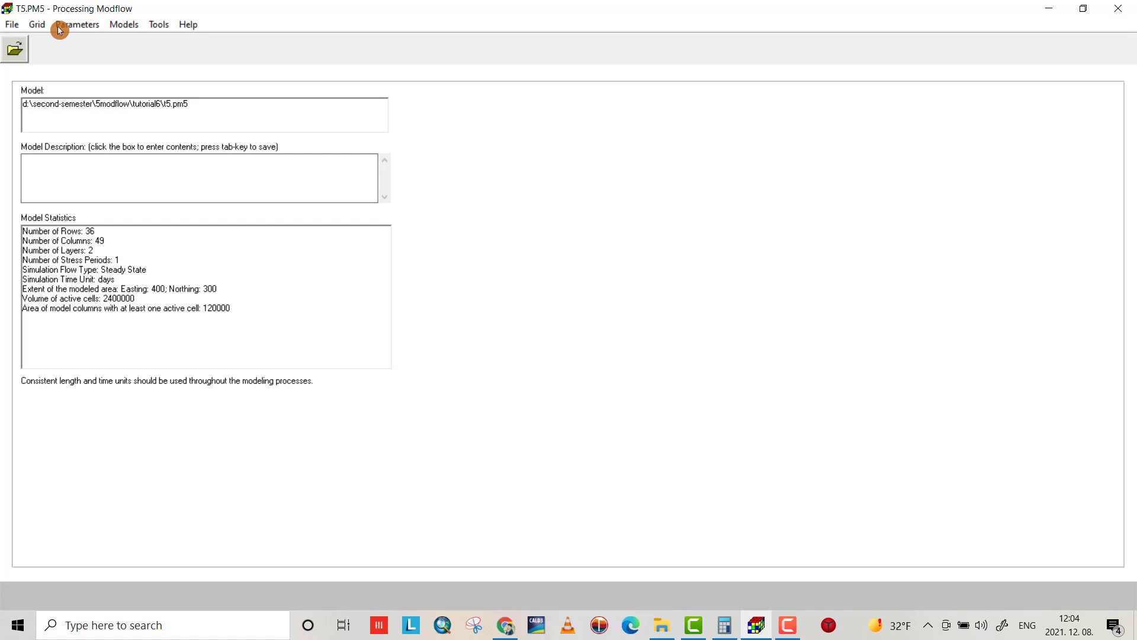
left_click(51, 27)
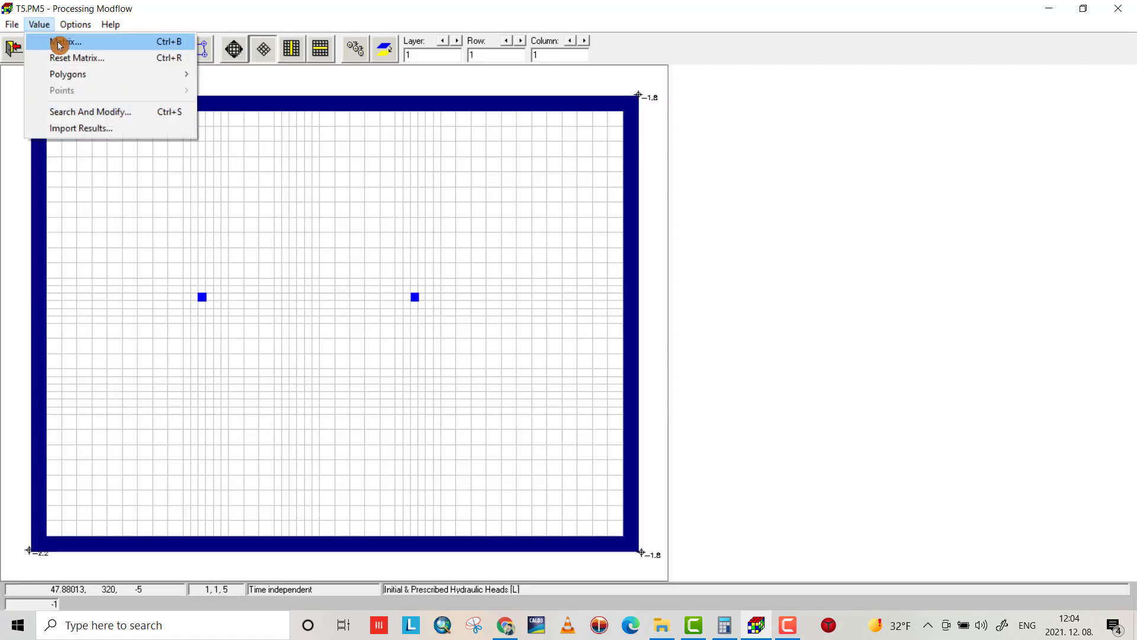
left_click(60, 42)
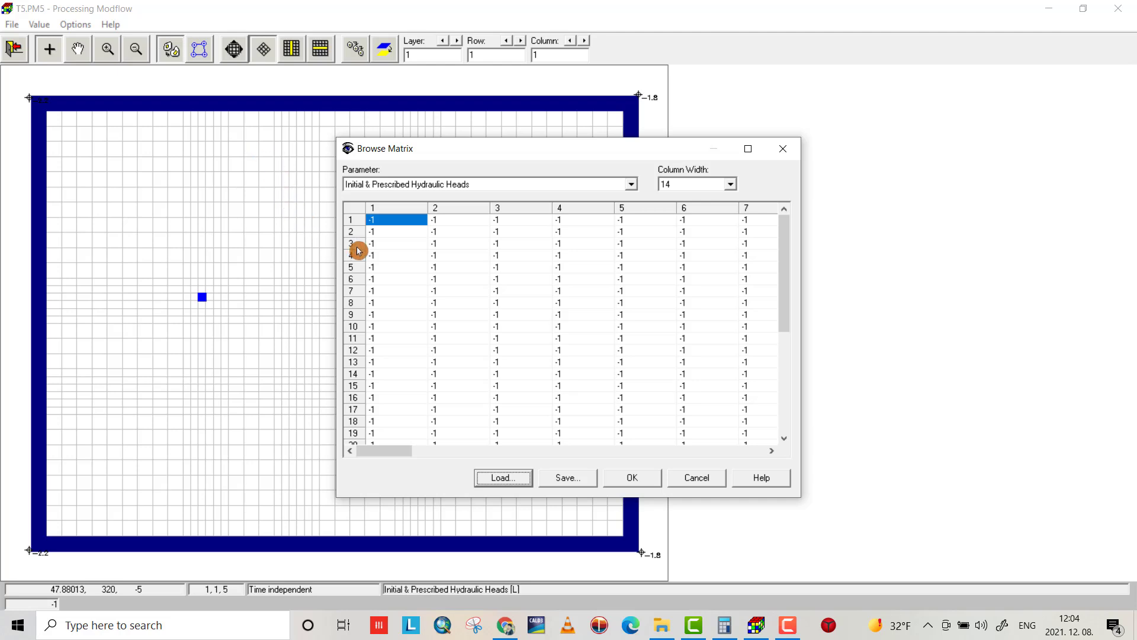
left_click(502, 478)
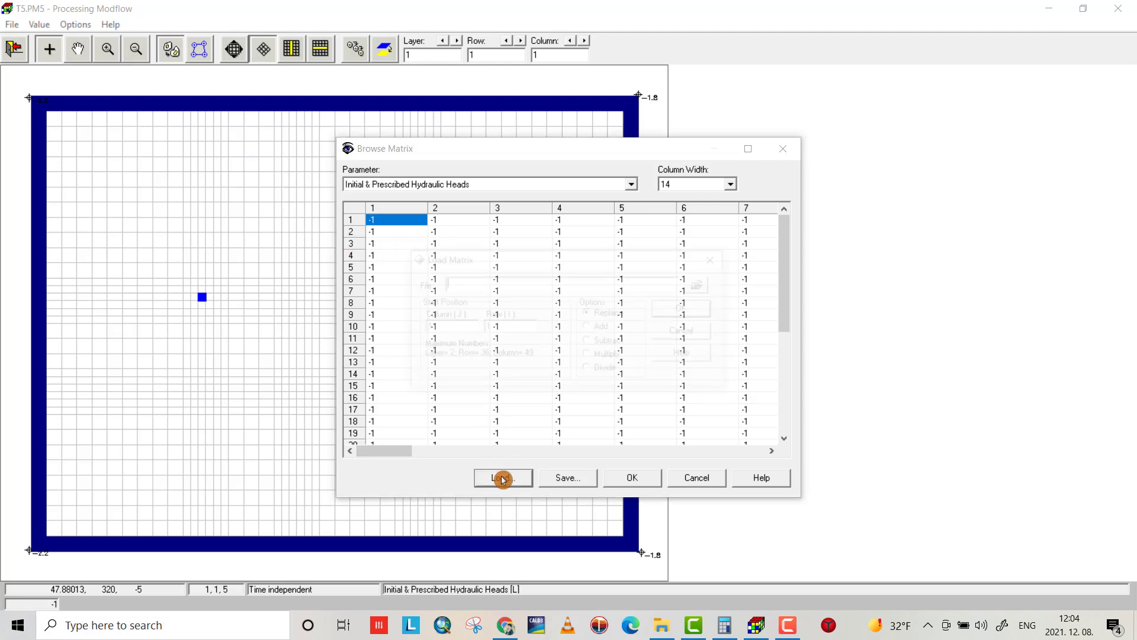
left_click(705, 286)
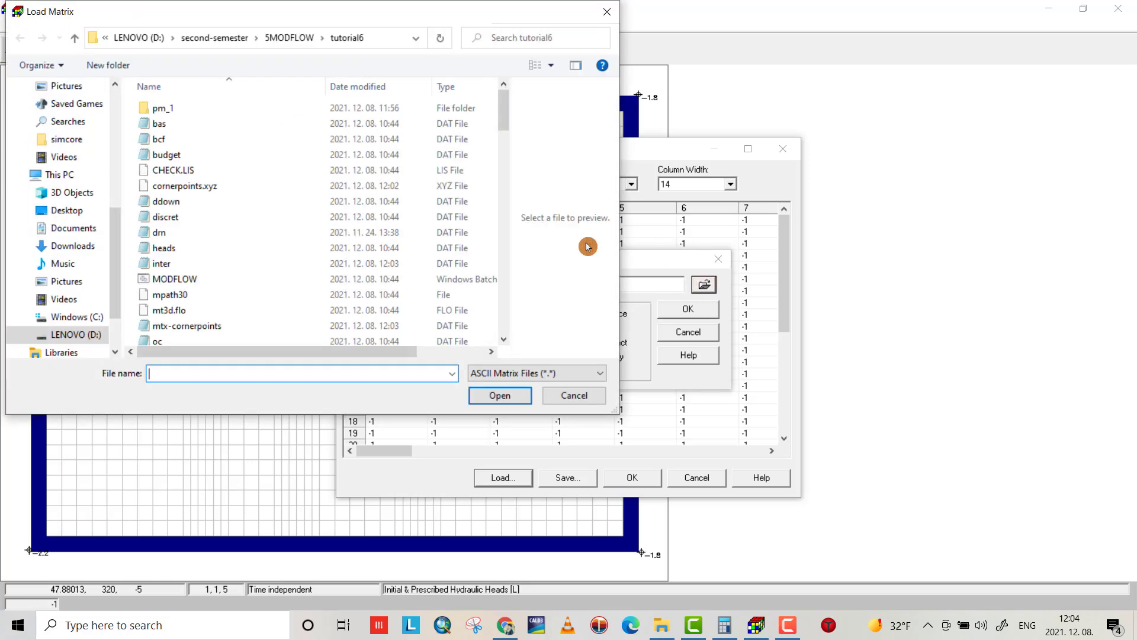
left_click(185, 326)
left_click(487, 395)
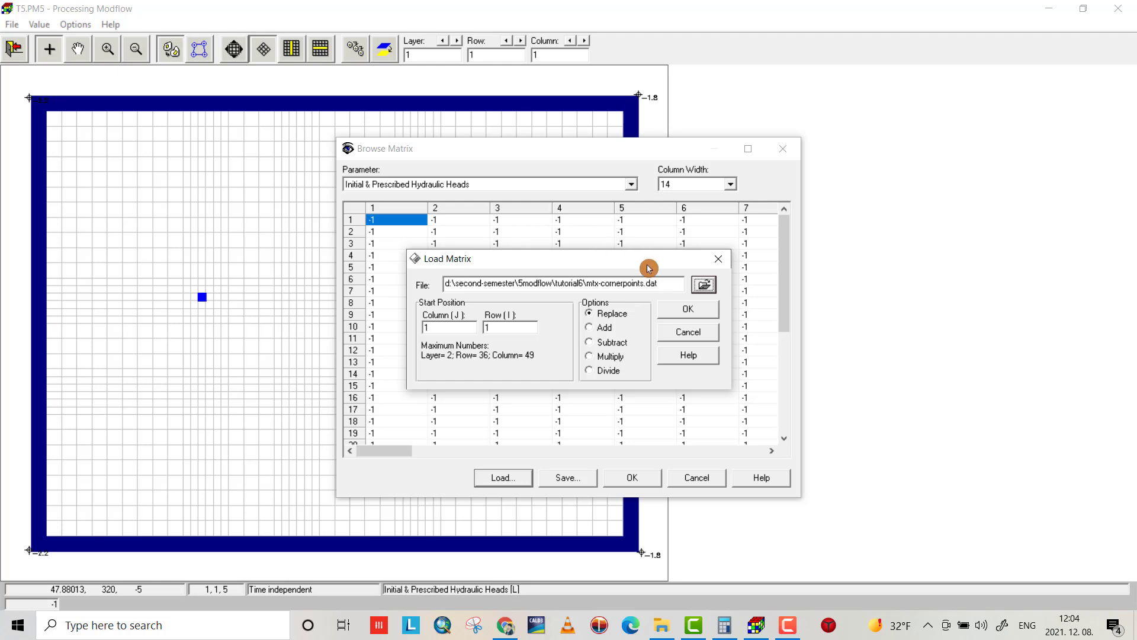
left_click(686, 314)
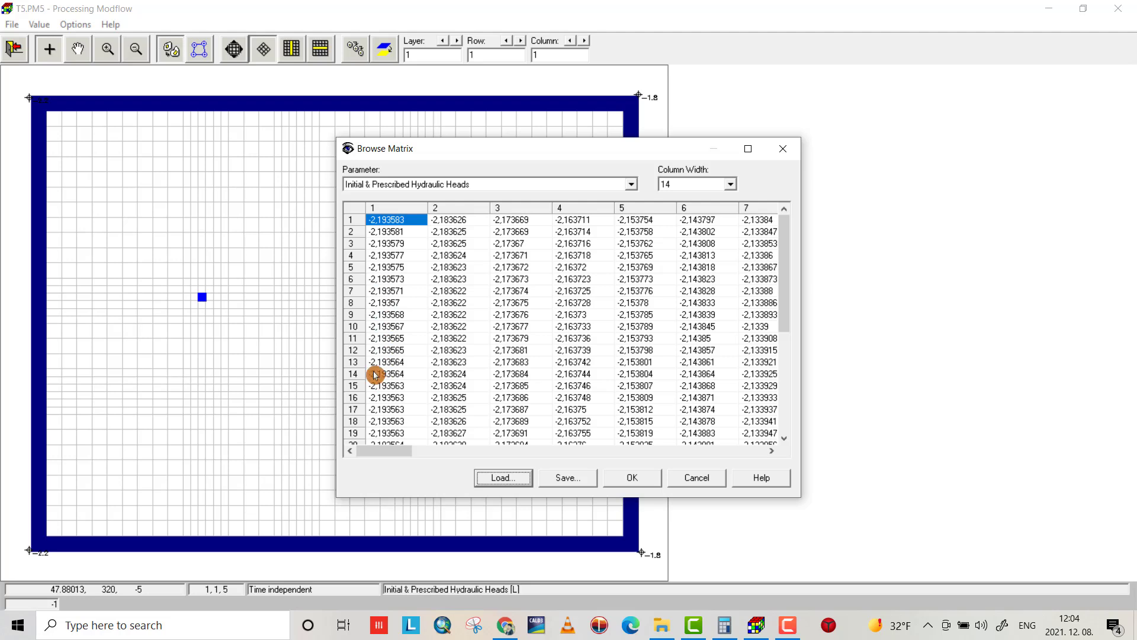
mouse_move(399, 450)
left_mouse_down()
mouse_move(732, 480)
mouse_move(788, 453)
left_mouse_up()
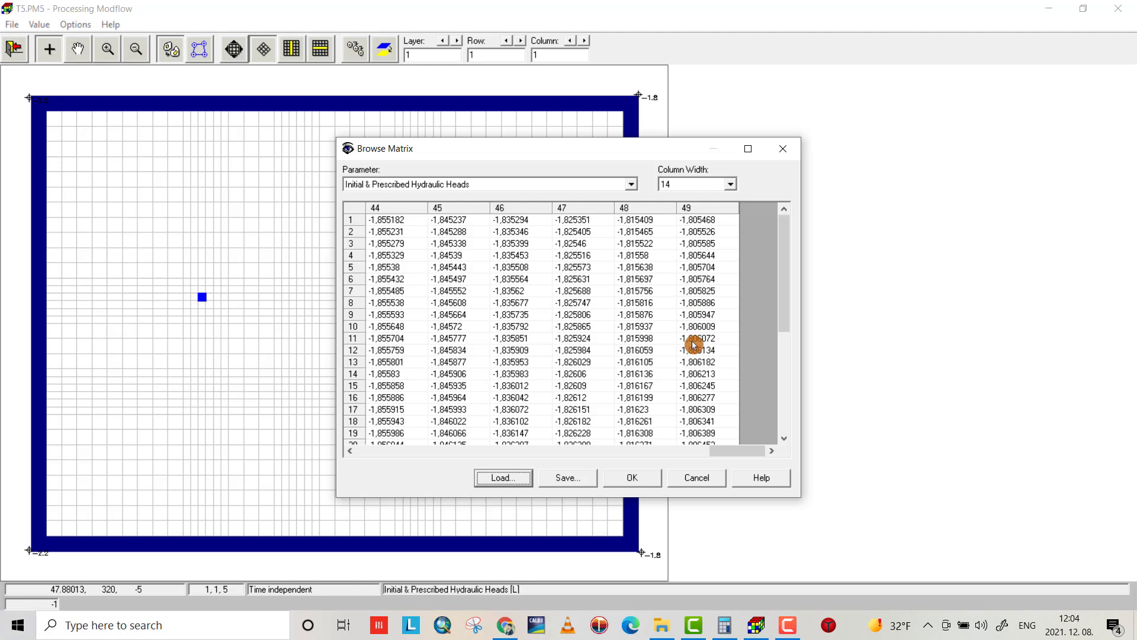
- Accept the loaded heads and set visible contour levels from -2.2 to -1.8 every 0.05
left_click(628, 473)
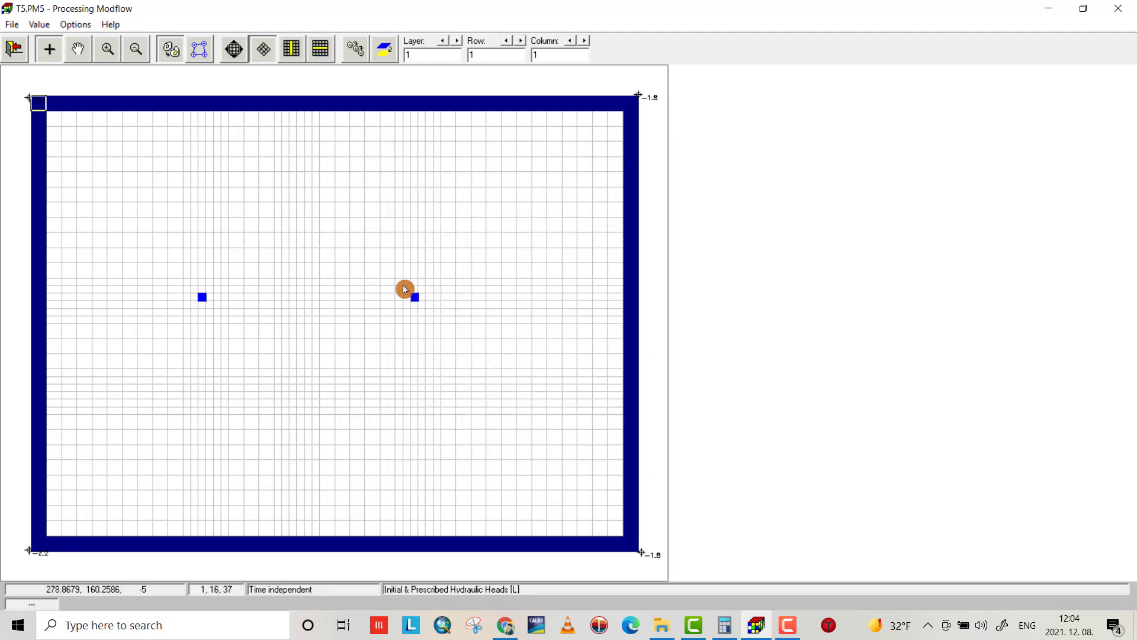
left_click(74, 25)
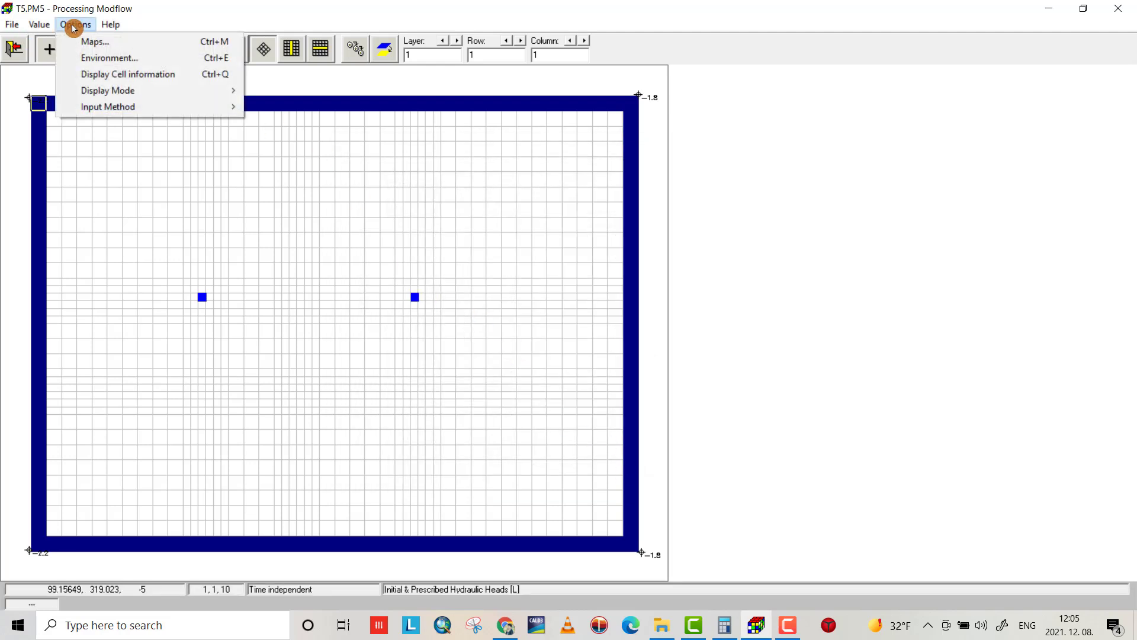
left_click(92, 58)
left_click(434, 201)
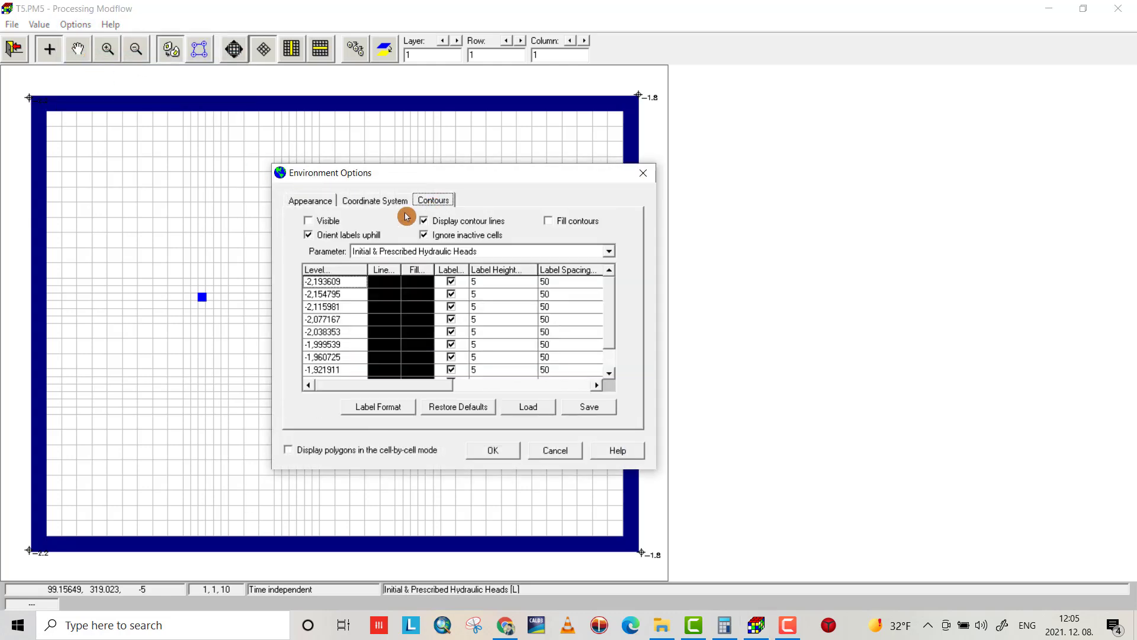
left_click(323, 220)
left_click(334, 267)
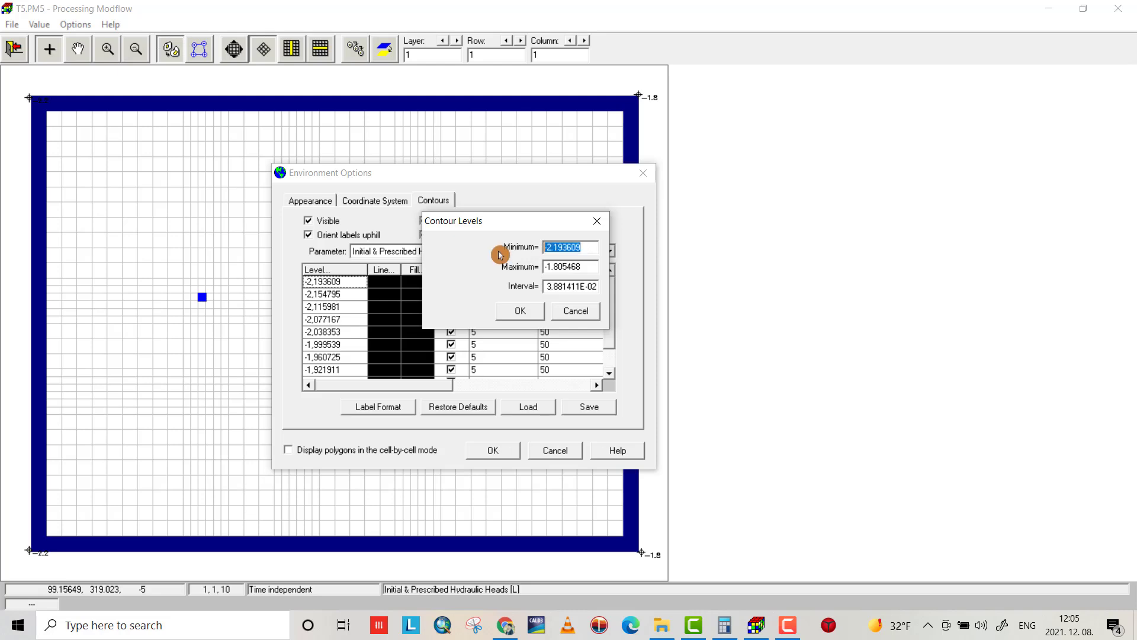
type("-2.2")
left_click_drag(593, 268, 536, 277)
type("-1")
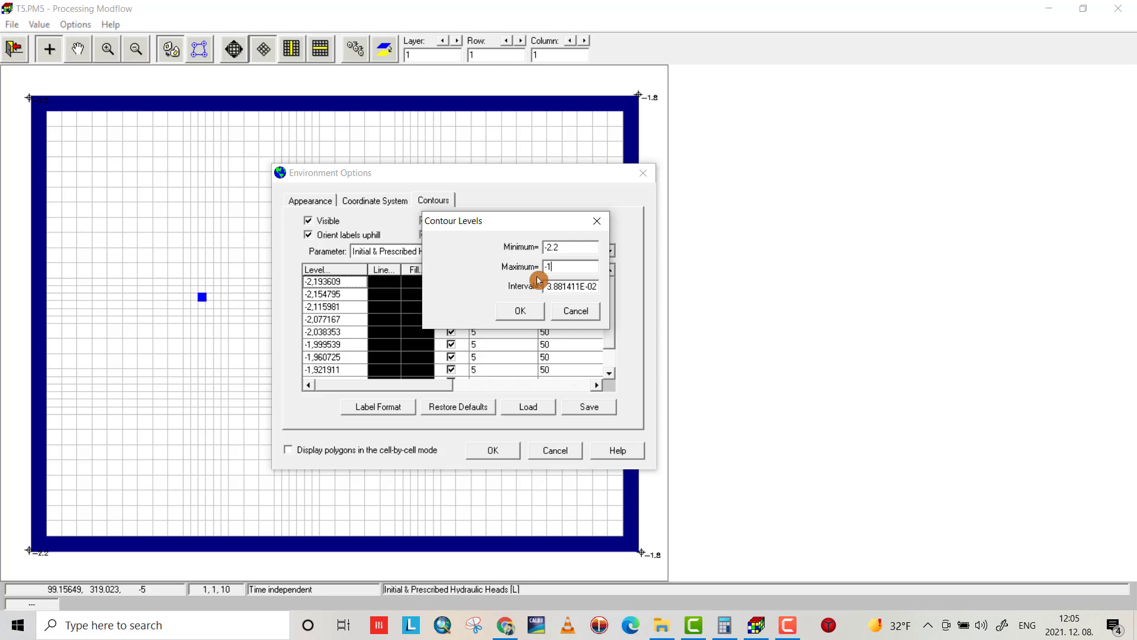
type(".8")
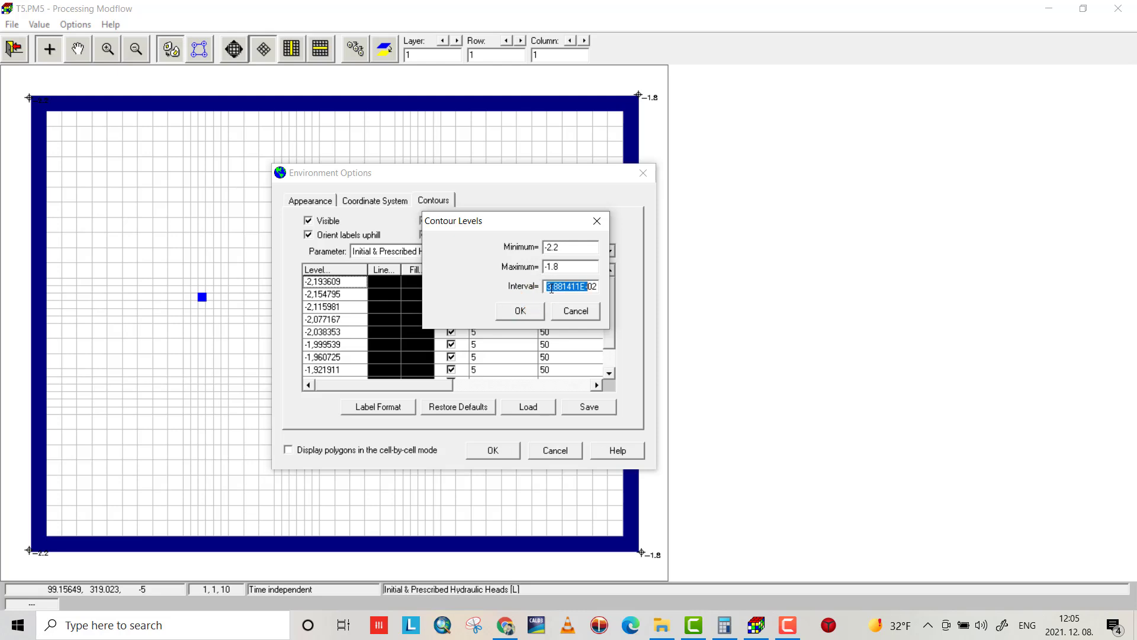
type("0.02")
type("5")
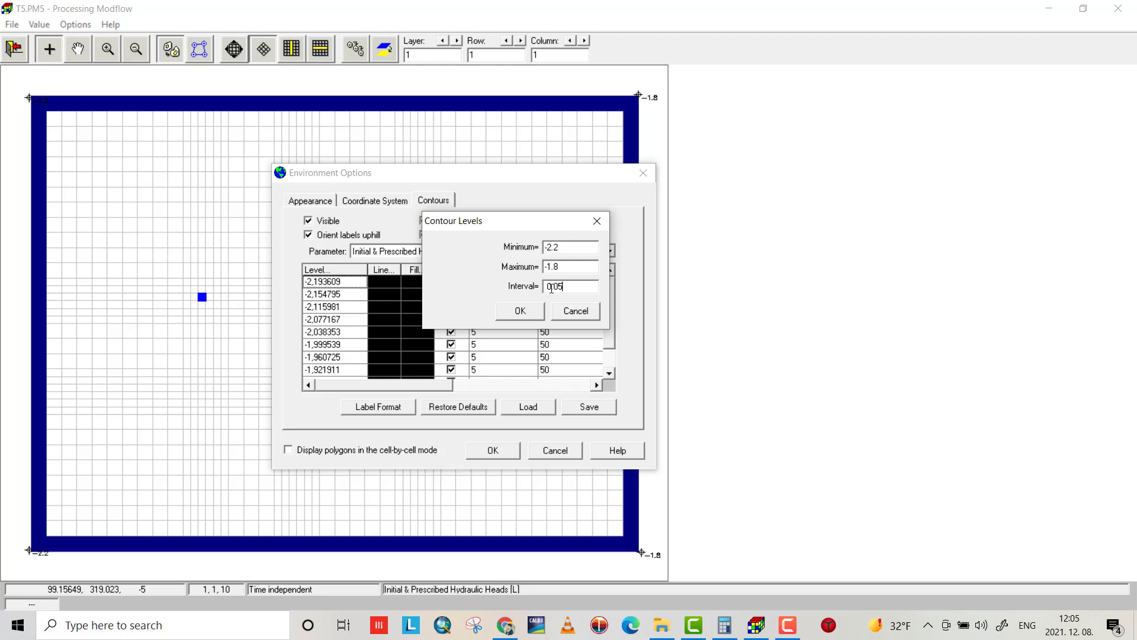
left_click(526, 314)
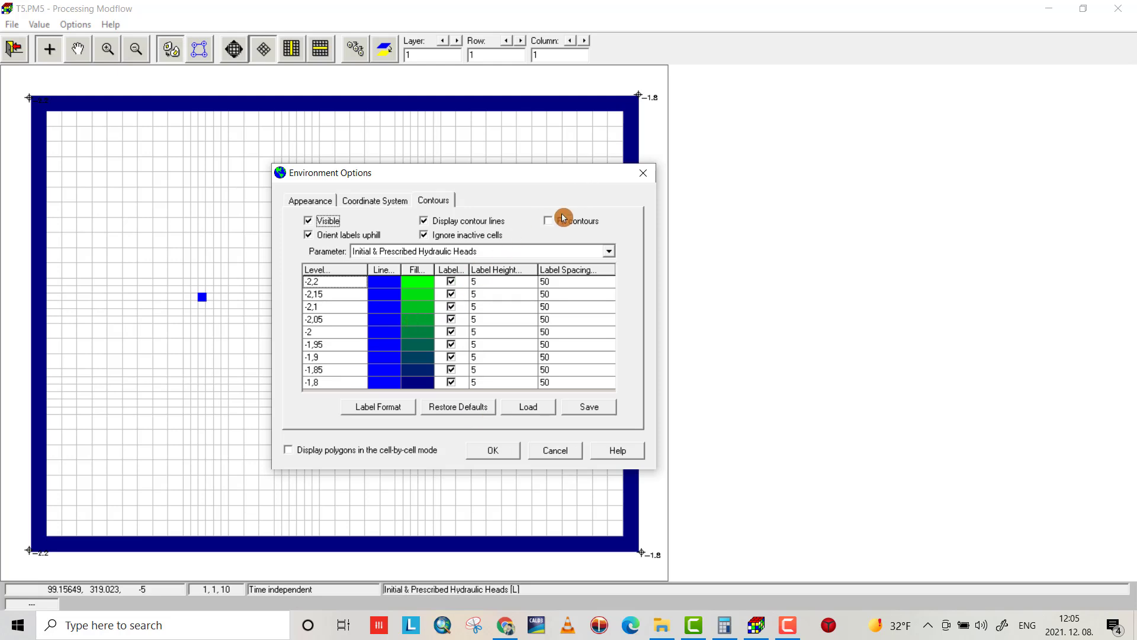
- Apply filled contours with Fixed label format, then view layer 2
left_click(549, 223)
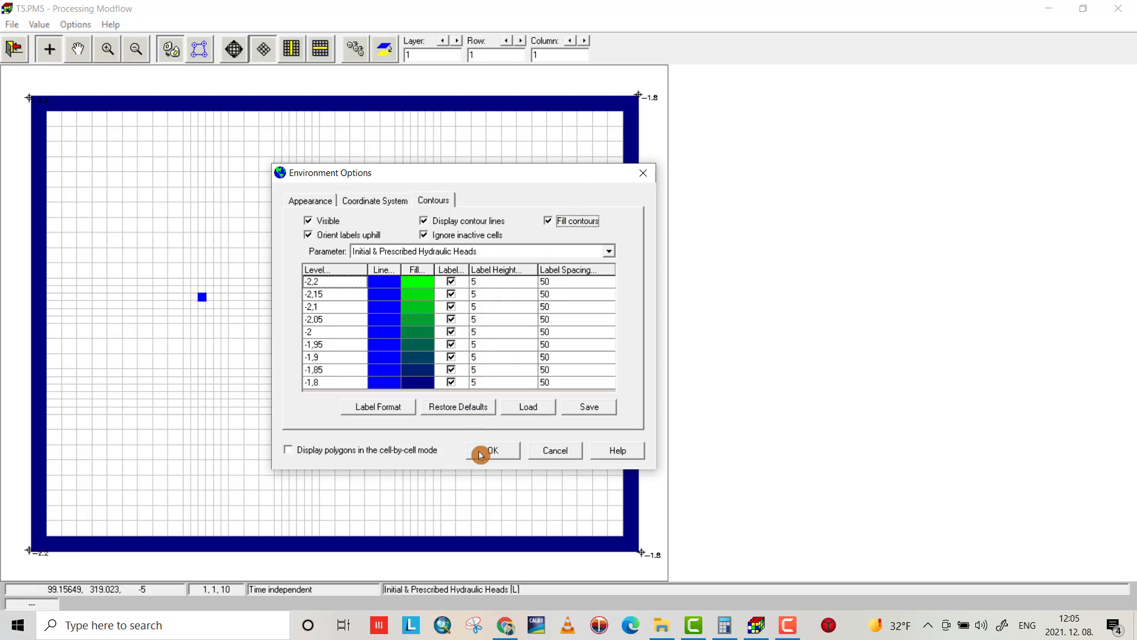
left_click(391, 407)
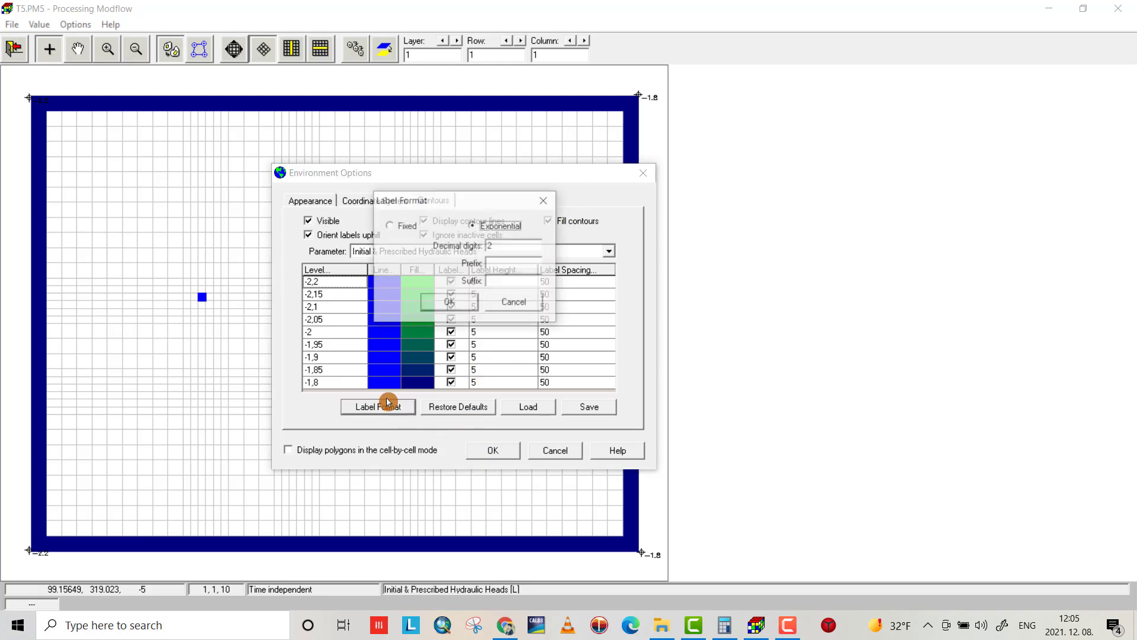
left_click(388, 225)
left_click(446, 301)
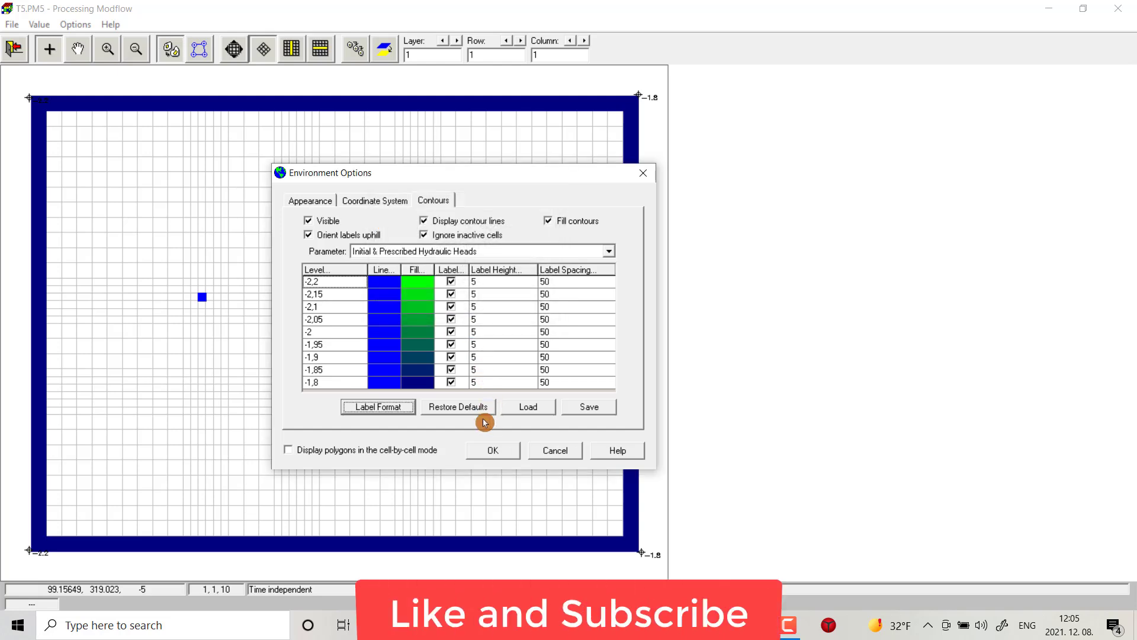
left_click(491, 450)
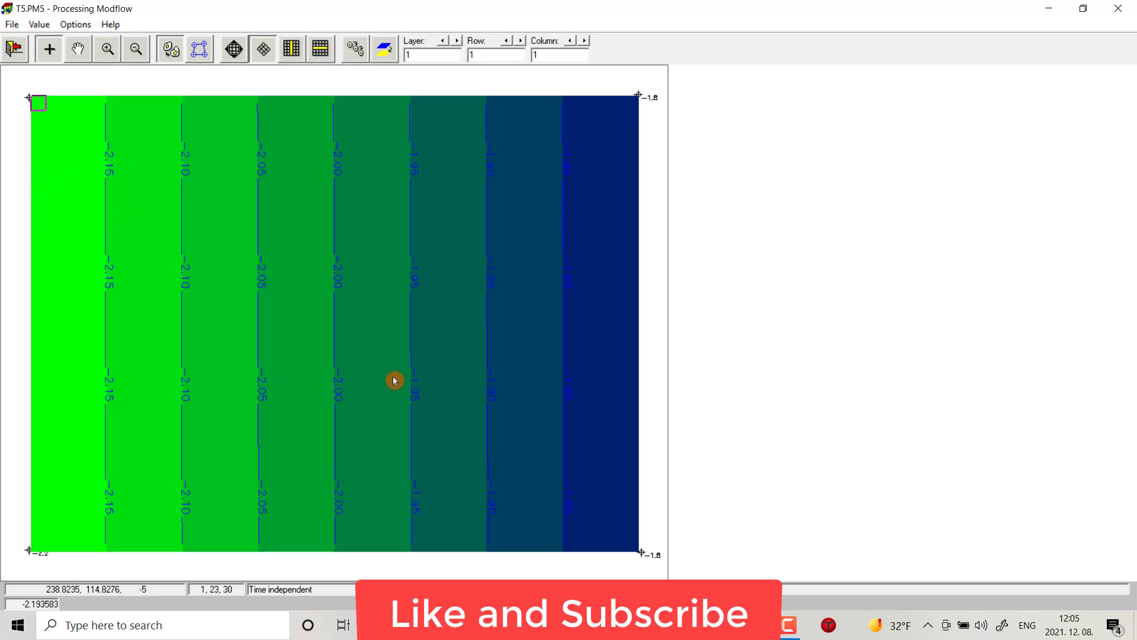
left_click(458, 41)
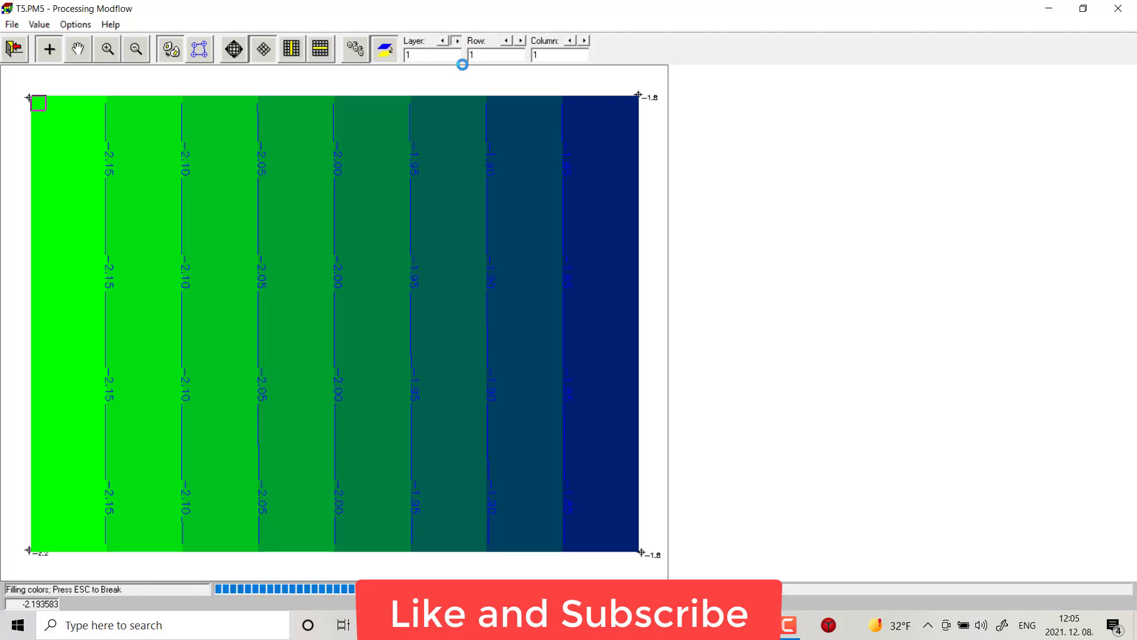
- Save the interpolated initial heads and run MODFLOW to completion, closing the output window
left_click(19, 49)
left_click(524, 360)
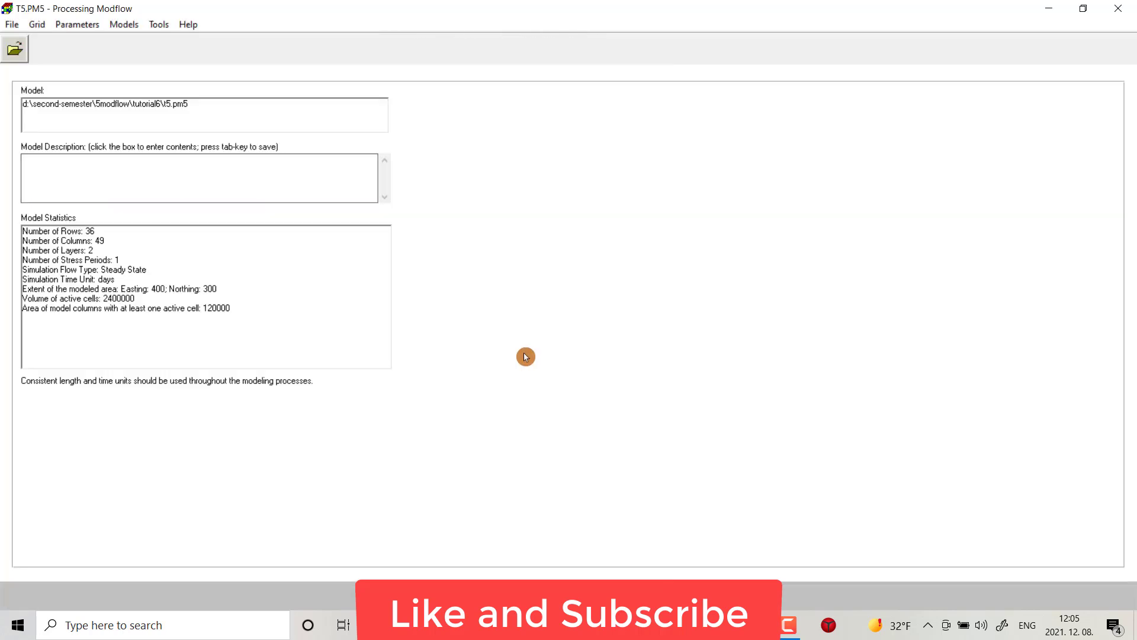
left_click(124, 24)
mouse_move(187, 42)
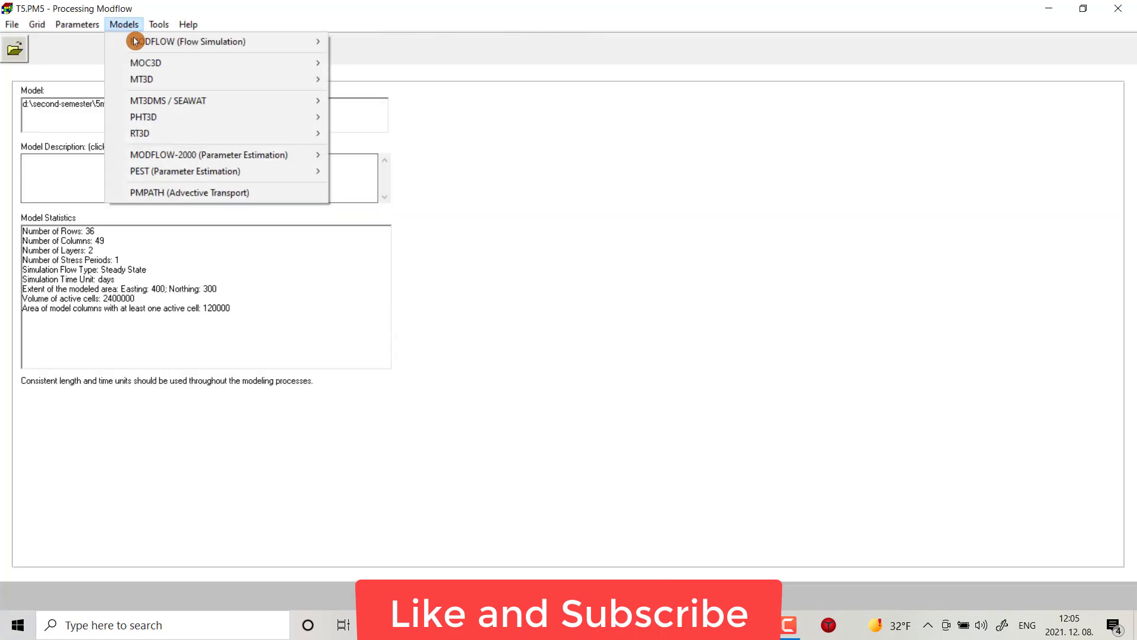
left_click(361, 171)
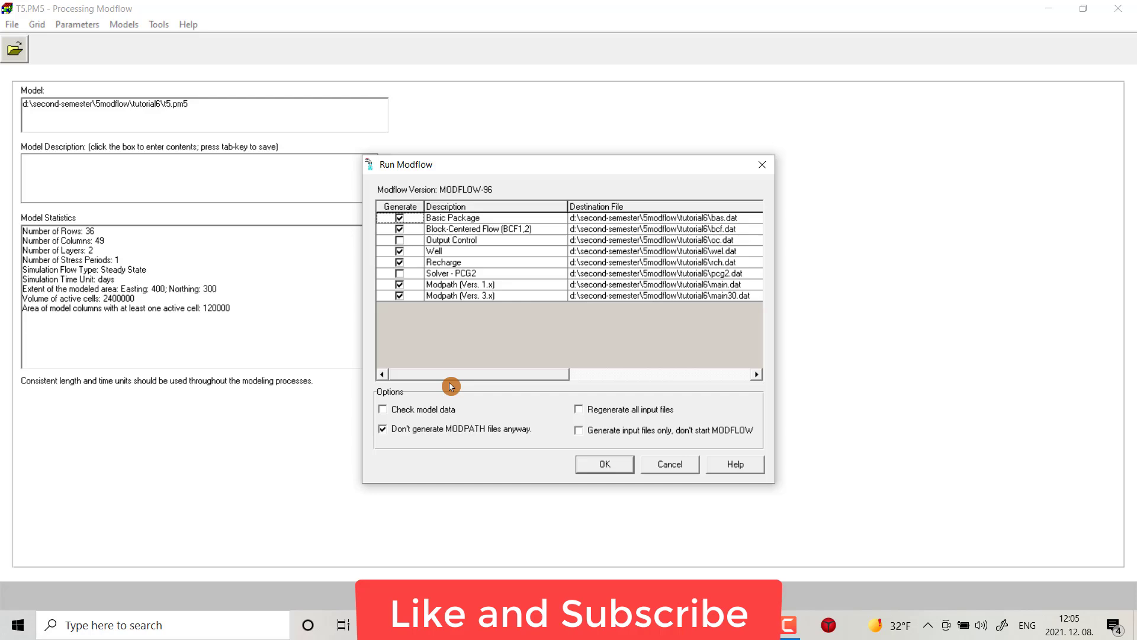
left_click(601, 462)
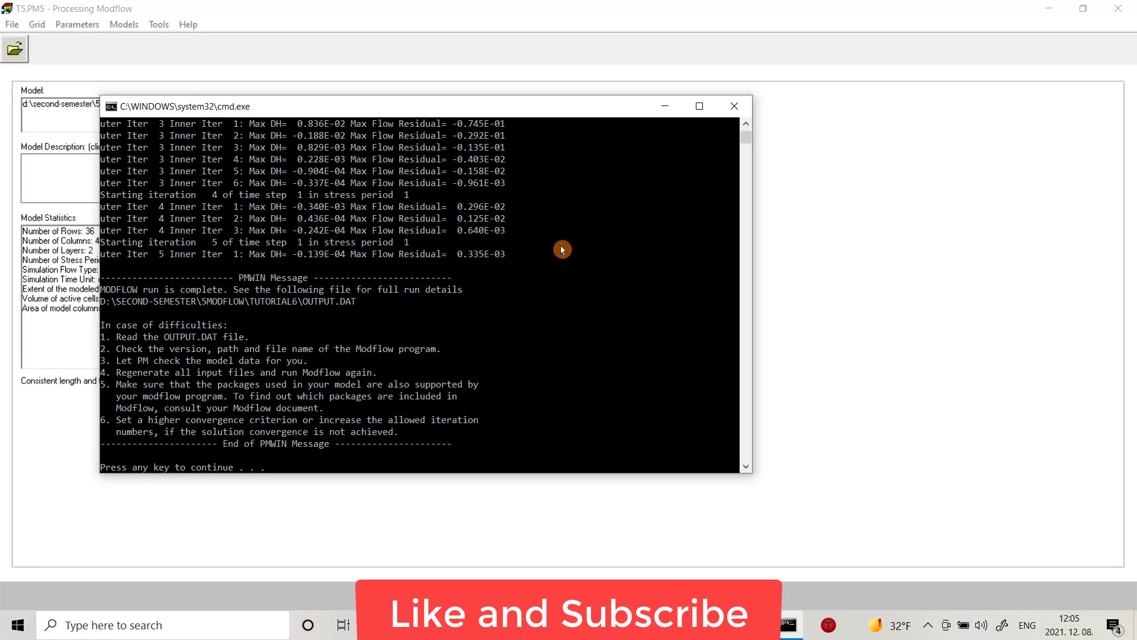
left_click(734, 106)
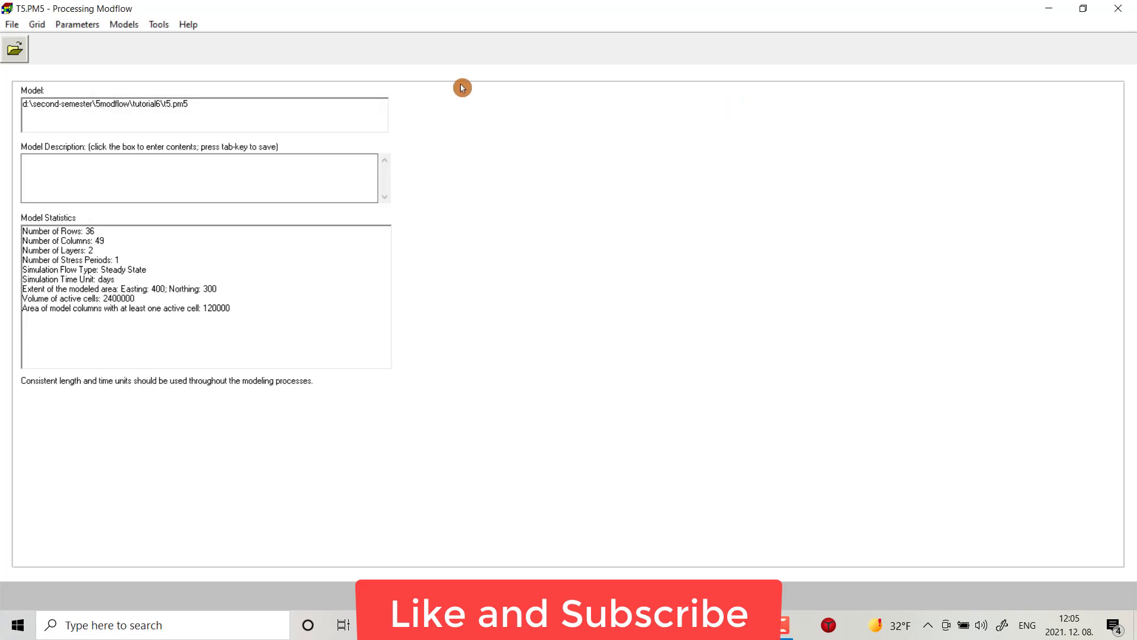
- Load the t5 model in PMPATH and make the head contours visible
left_click(143, 28)
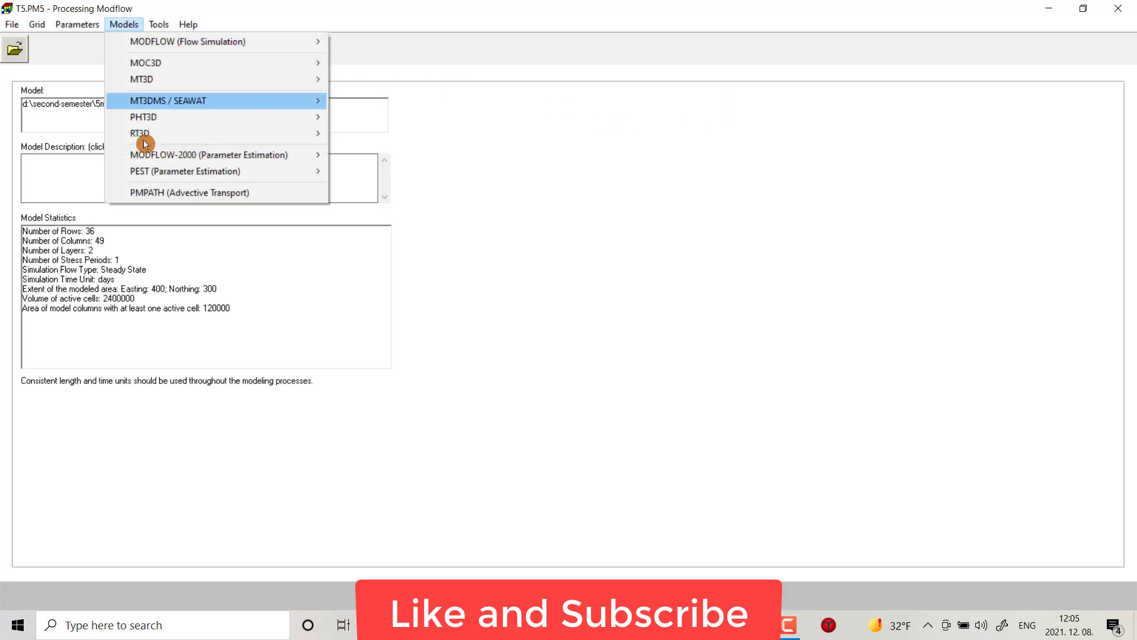
left_click(157, 193)
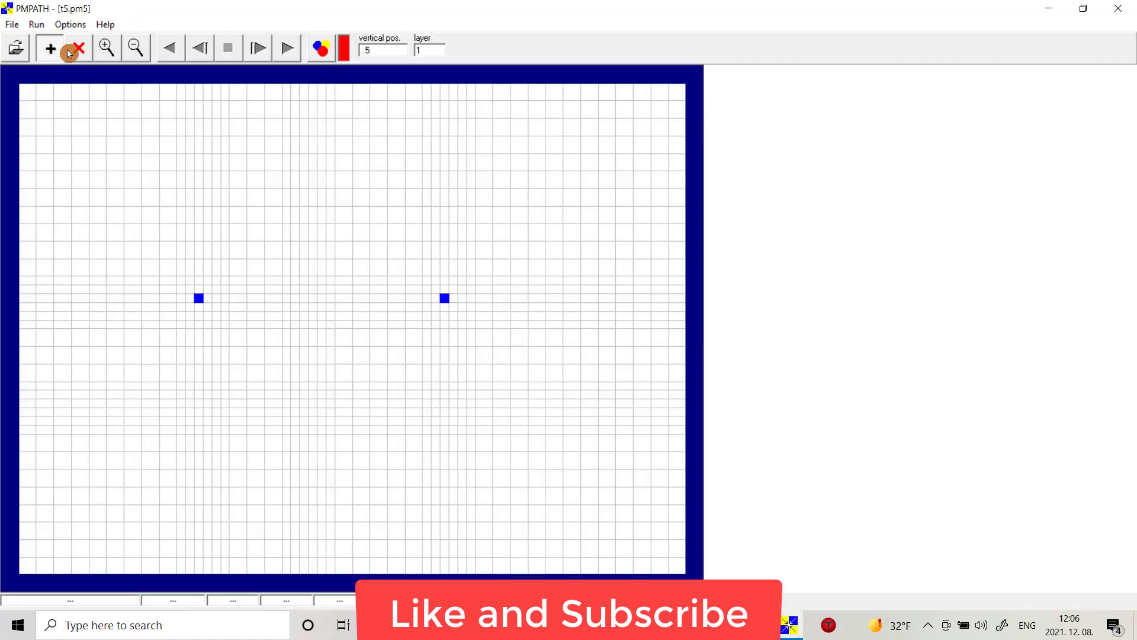
left_click(70, 24)
left_click(77, 41)
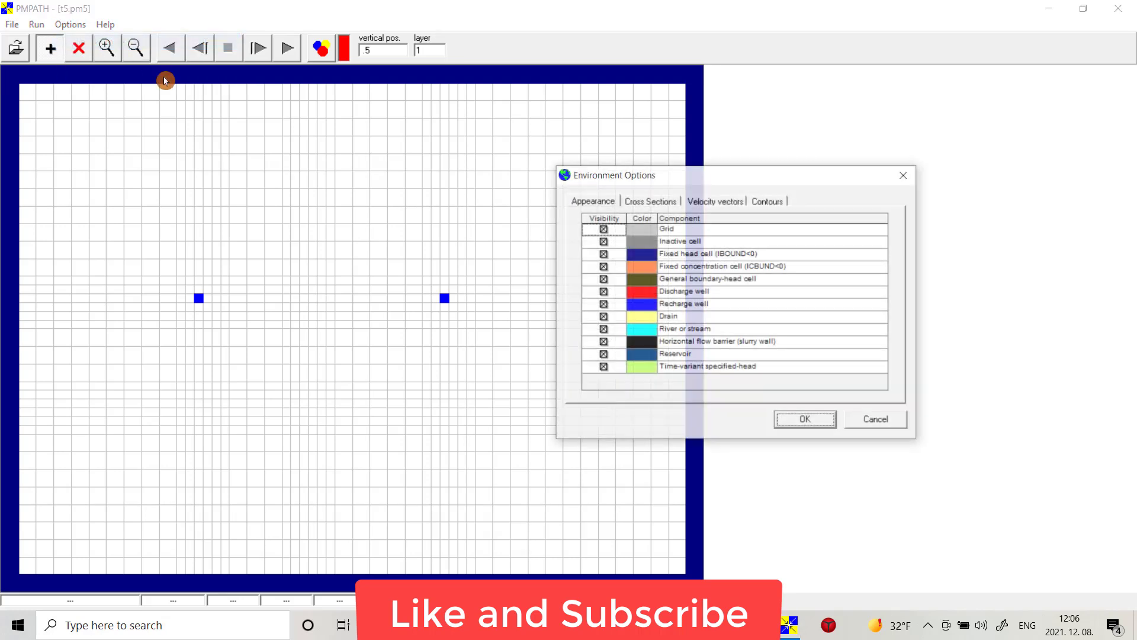
left_click(769, 202)
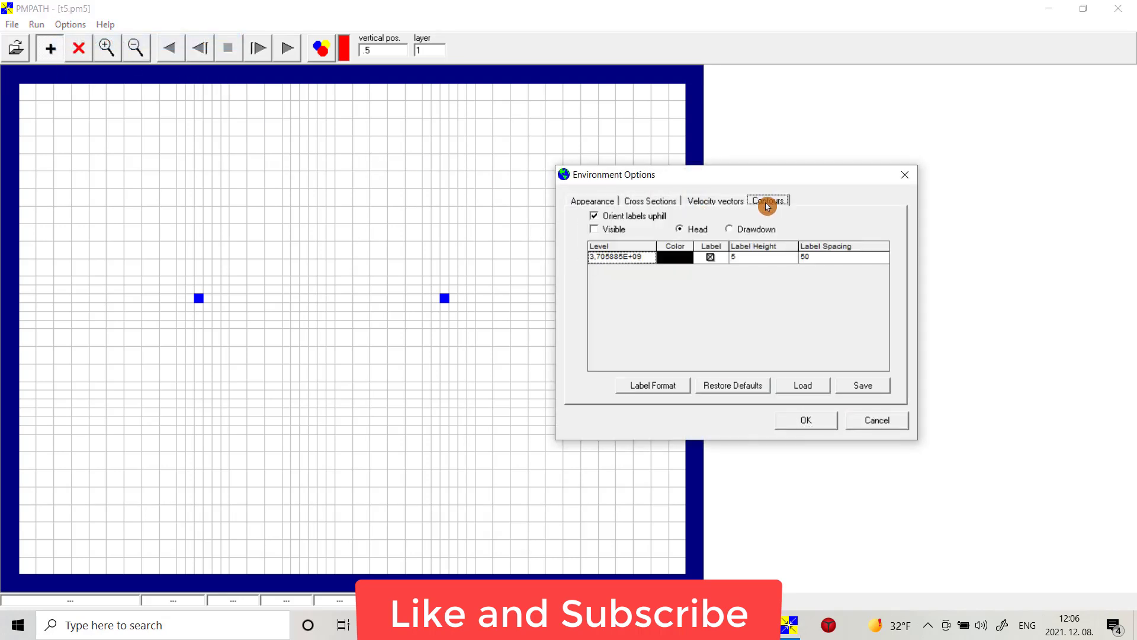
left_click(608, 229)
- Set contour levels from -3 at a 0.1 interval with Fixed labels, and draw them
left_click(612, 247)
type("0.1")
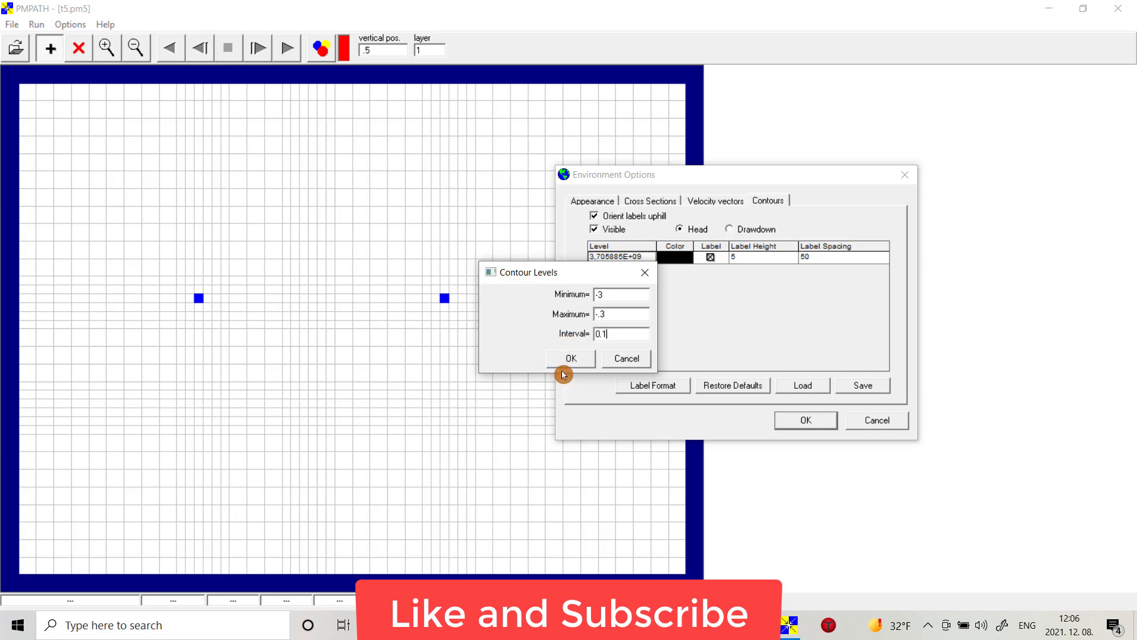
left_click(566, 358)
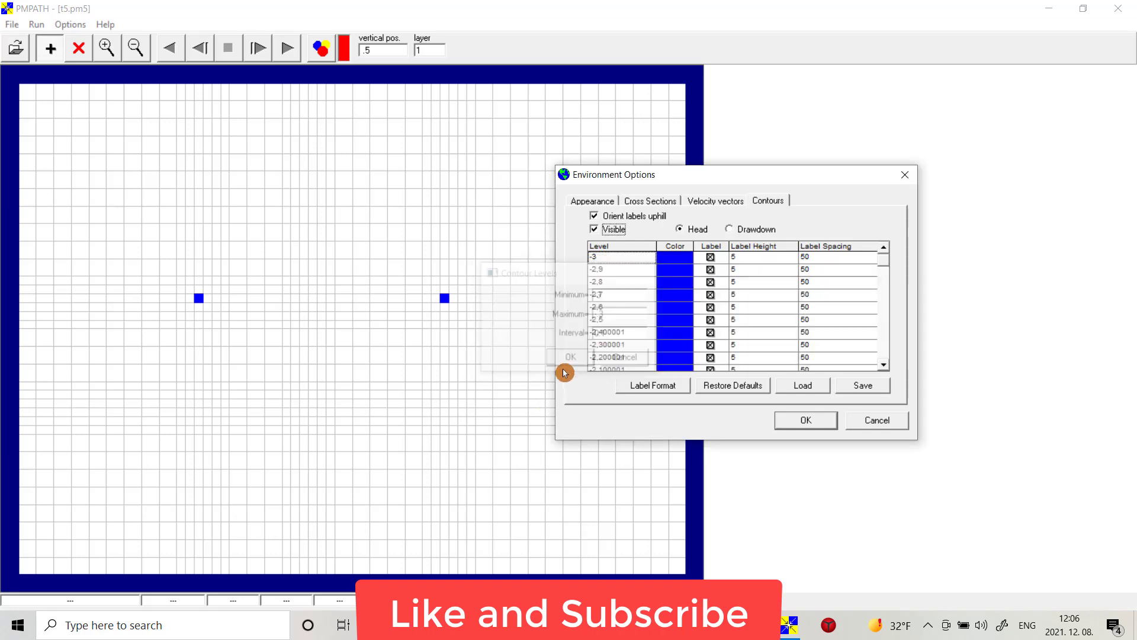
left_click(657, 389)
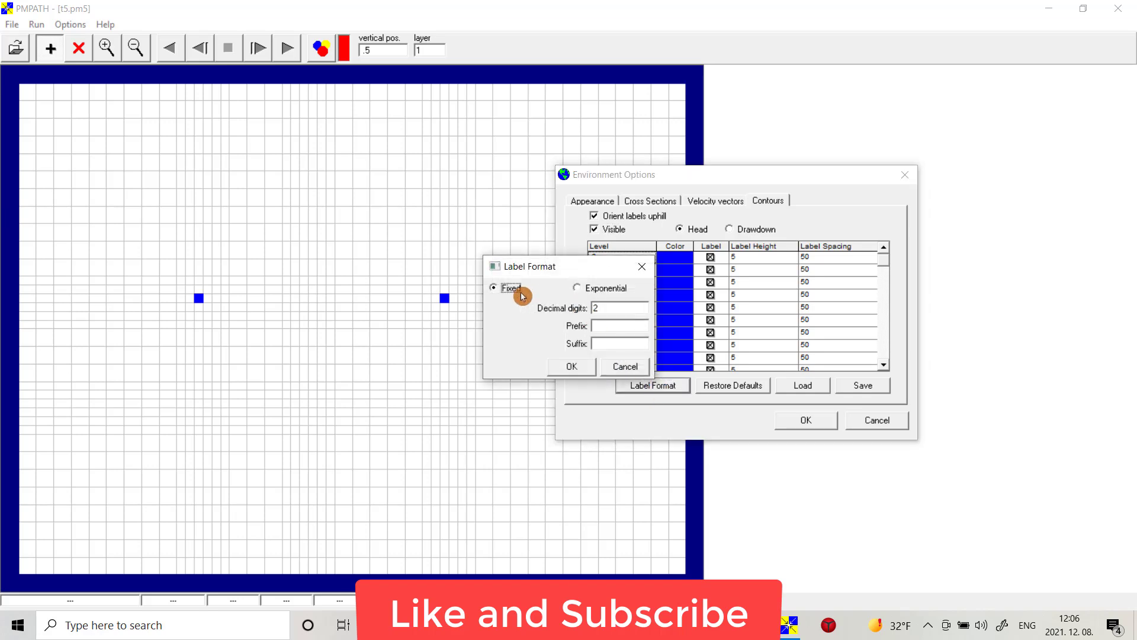
left_click(638, 388)
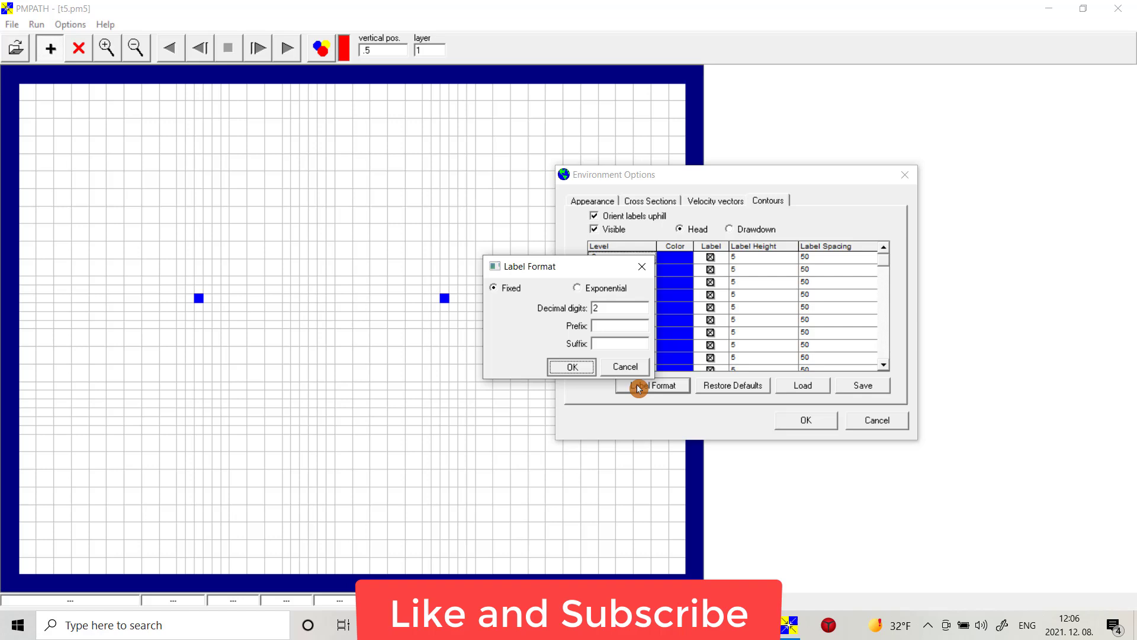
key("Return")
left_click(804, 422)
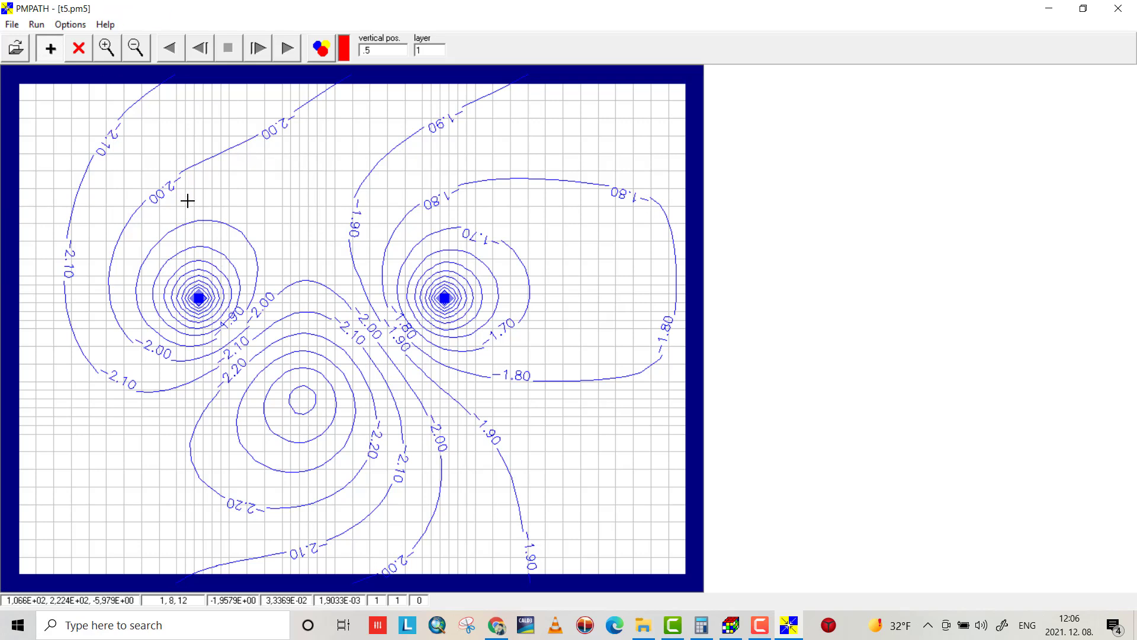
- Hide the head contours from the plan view
left_click(77, 25)
left_click(83, 38)
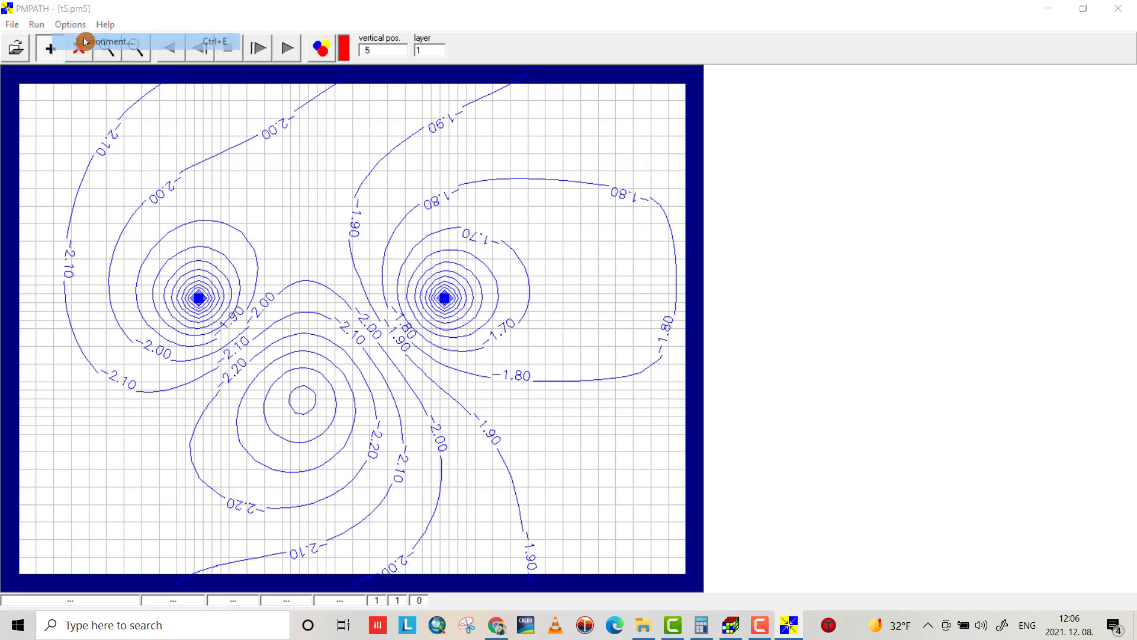
left_click(767, 201)
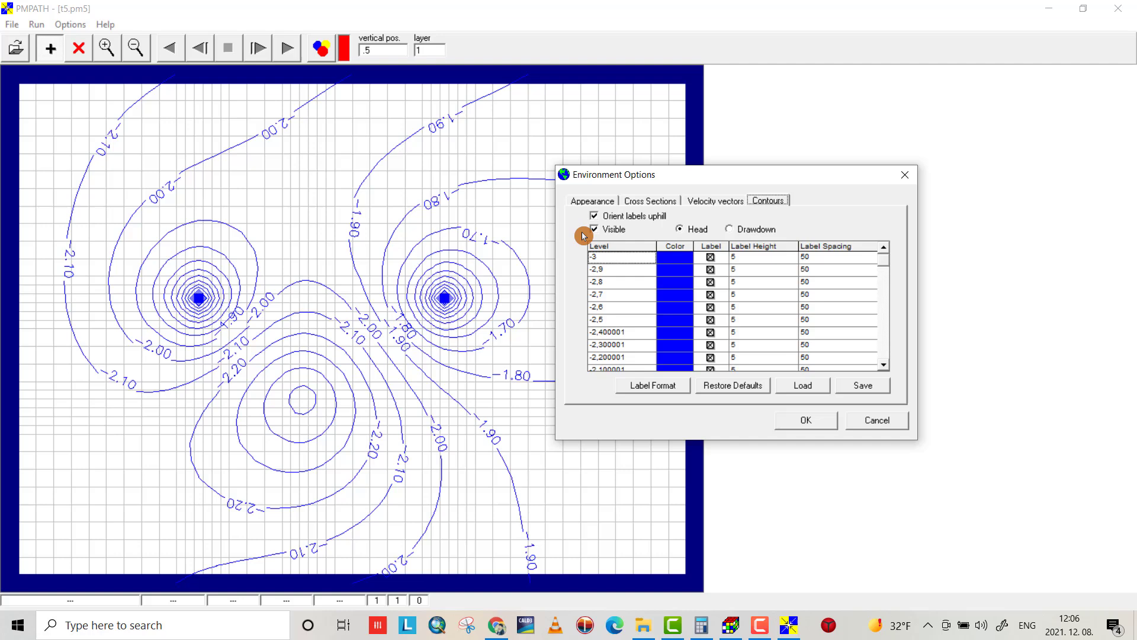
left_click(598, 229)
left_click(804, 420)
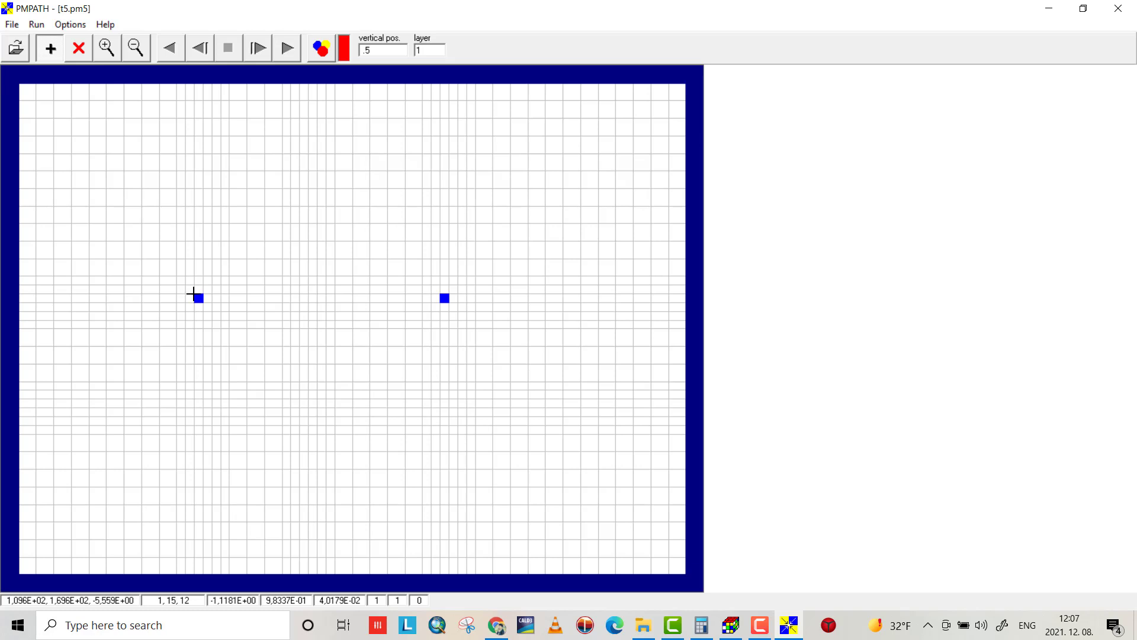
- Add a 30-particle circle around the right-hand layer 1 well
left_click(206, 308)
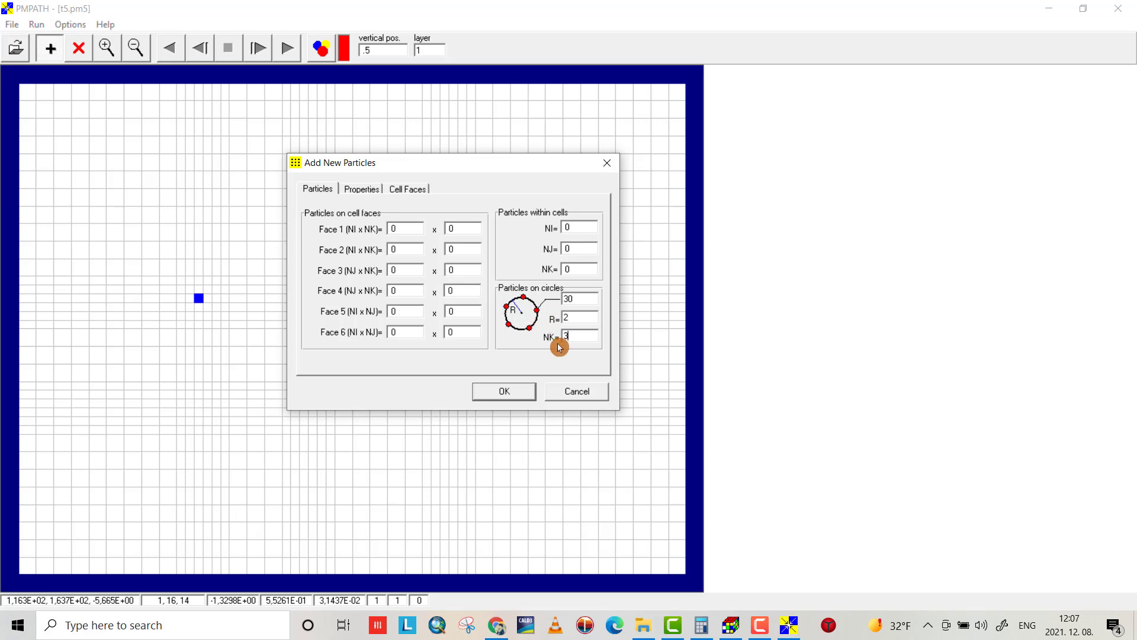
left_click(497, 393)
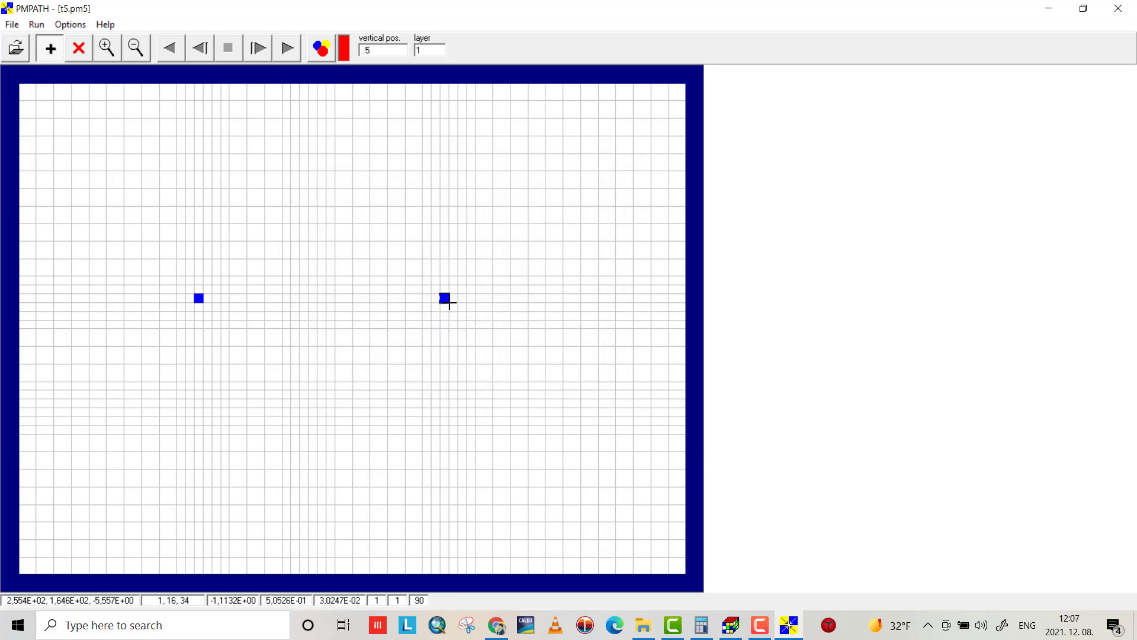
left_click(448, 303)
left_click(522, 389)
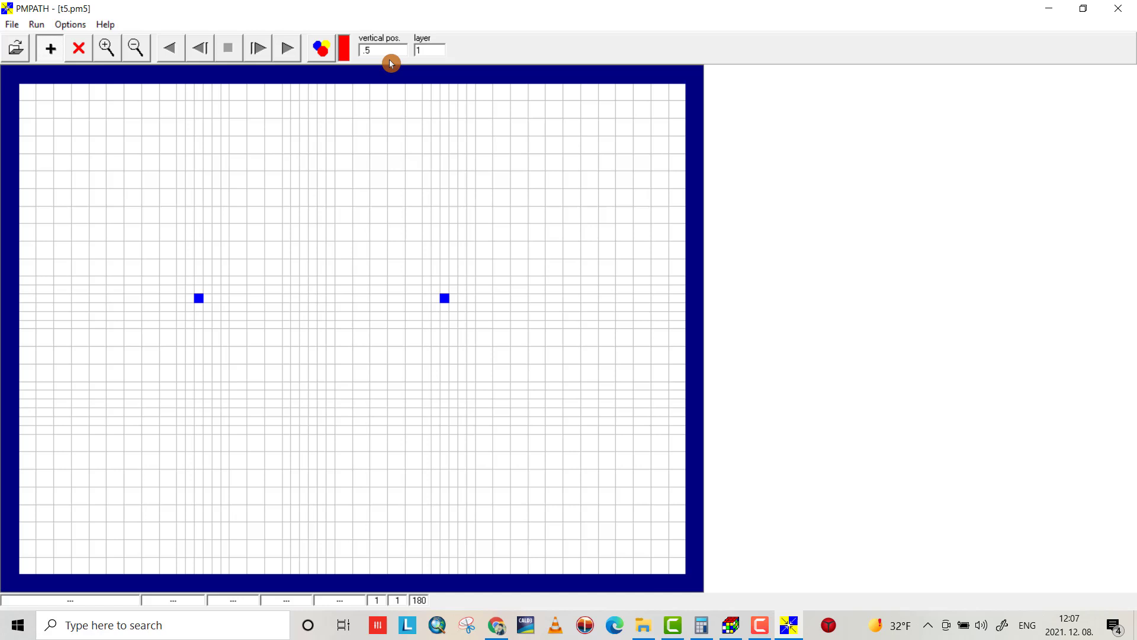
- Add a 30-particle circle in layer 2, bringing the total to 270 particles
double_click(418, 52)
type("2")
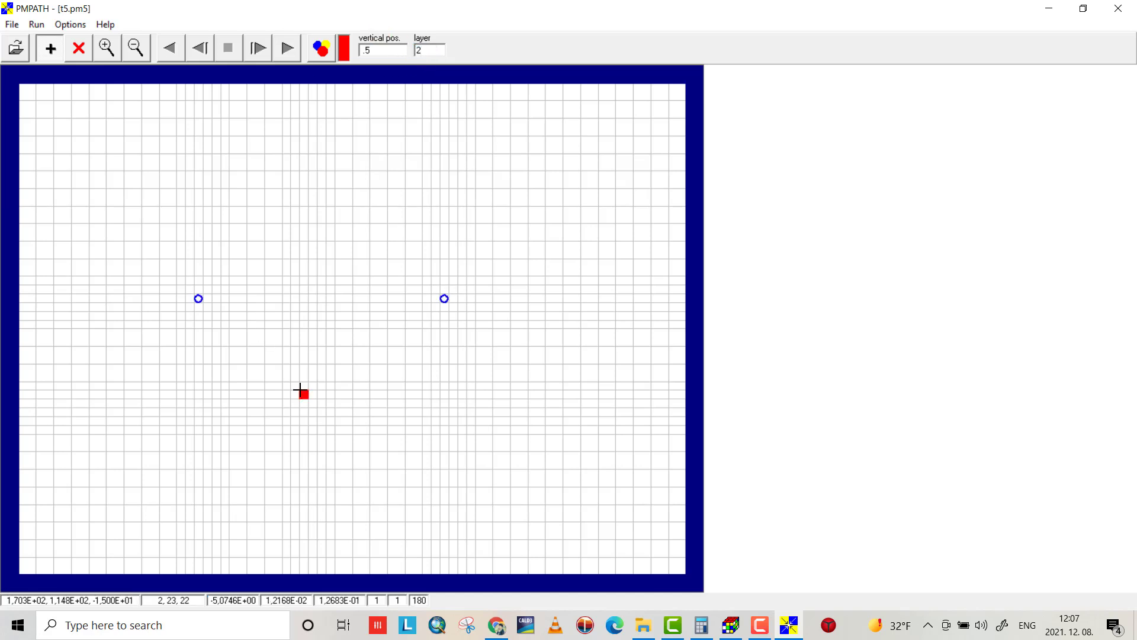
left_click(445, 433)
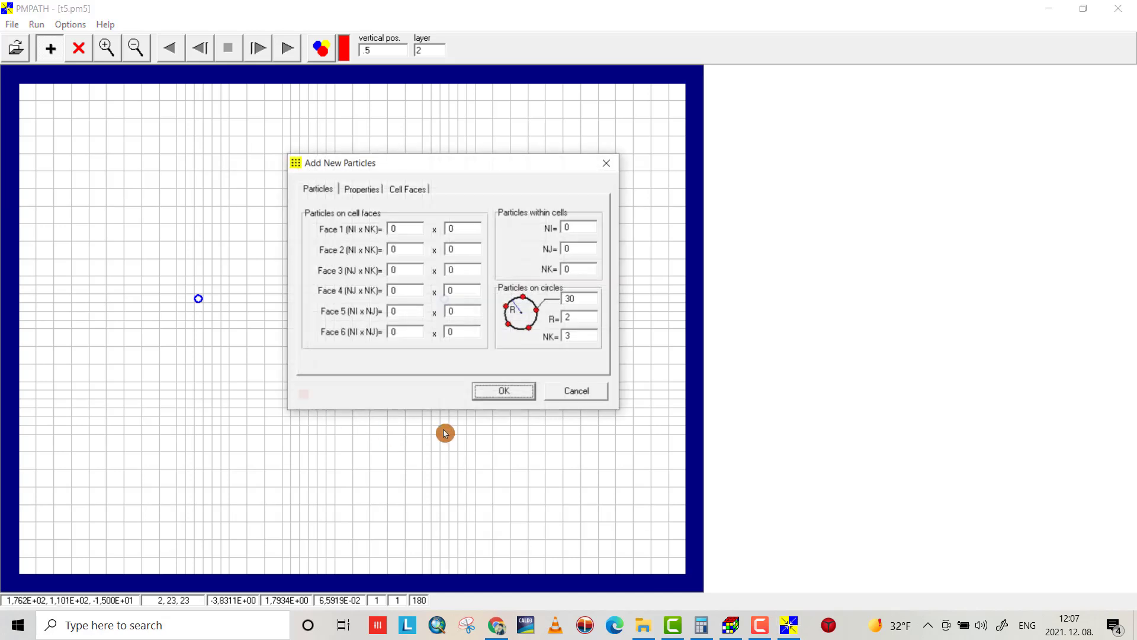
left_click(513, 391)
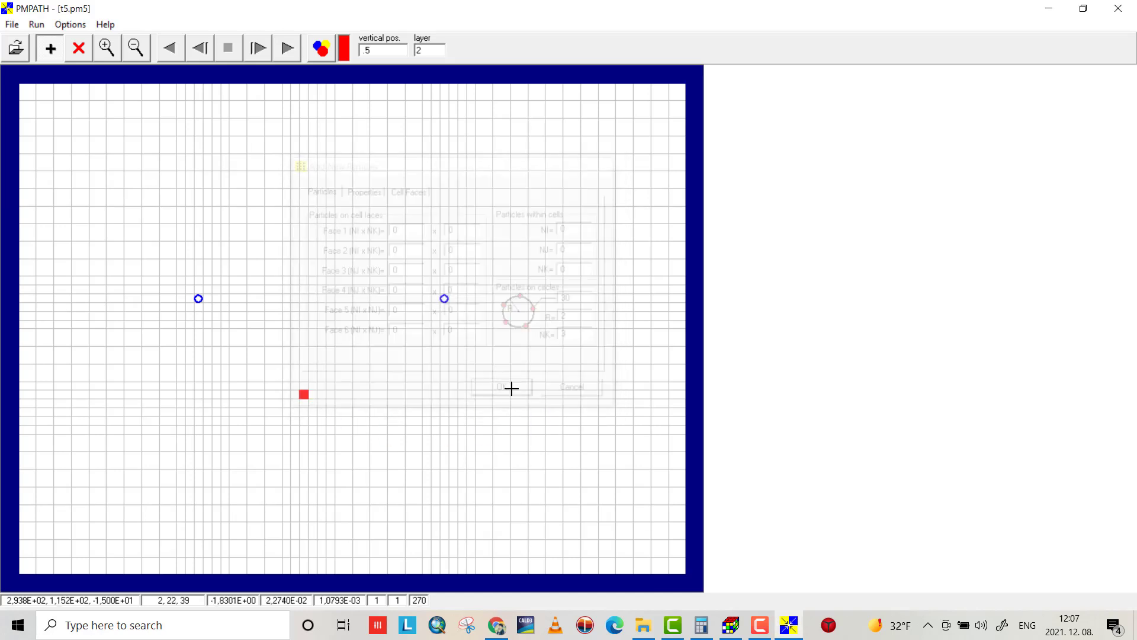
- Display the row 15 and column 22 cross sections with their grid shown
left_click(75, 24)
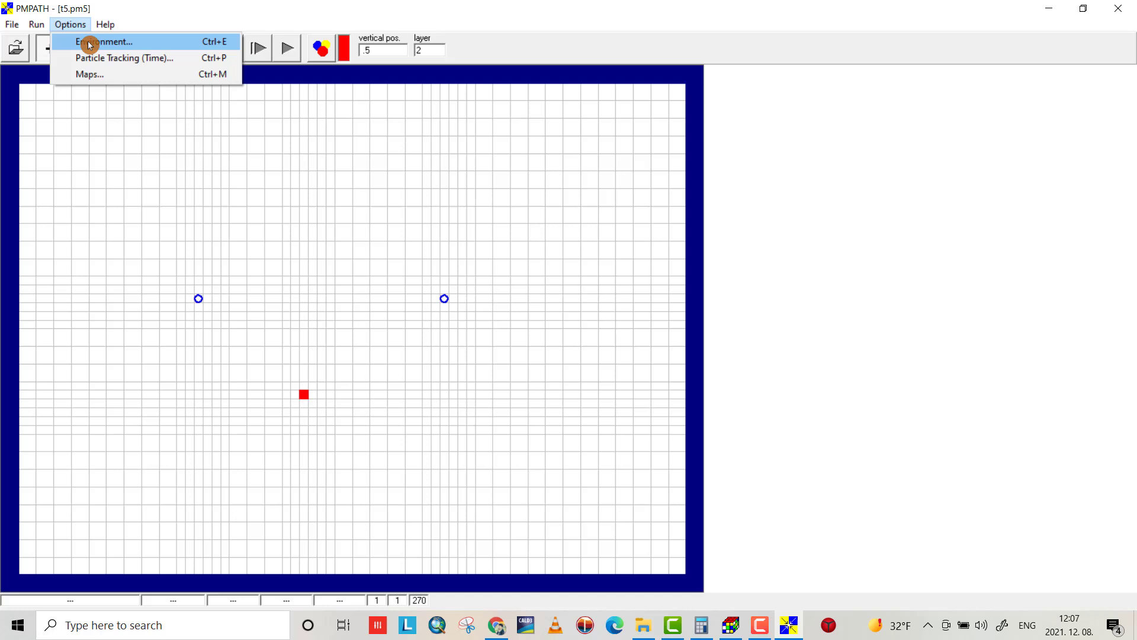
left_click(89, 40)
left_click(650, 200)
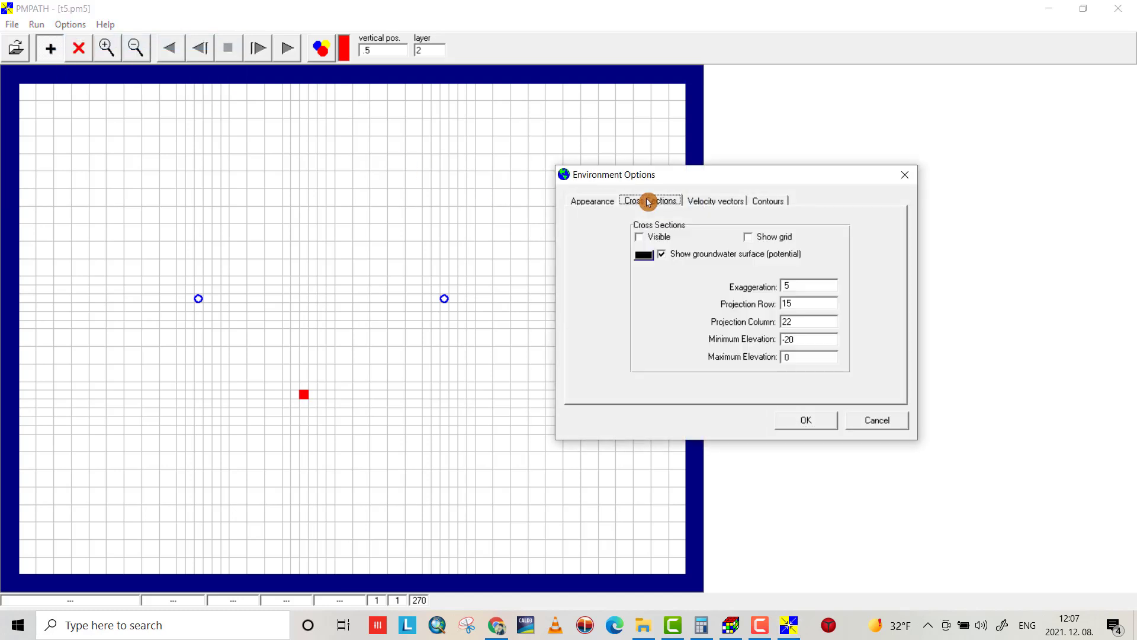
left_click(641, 237)
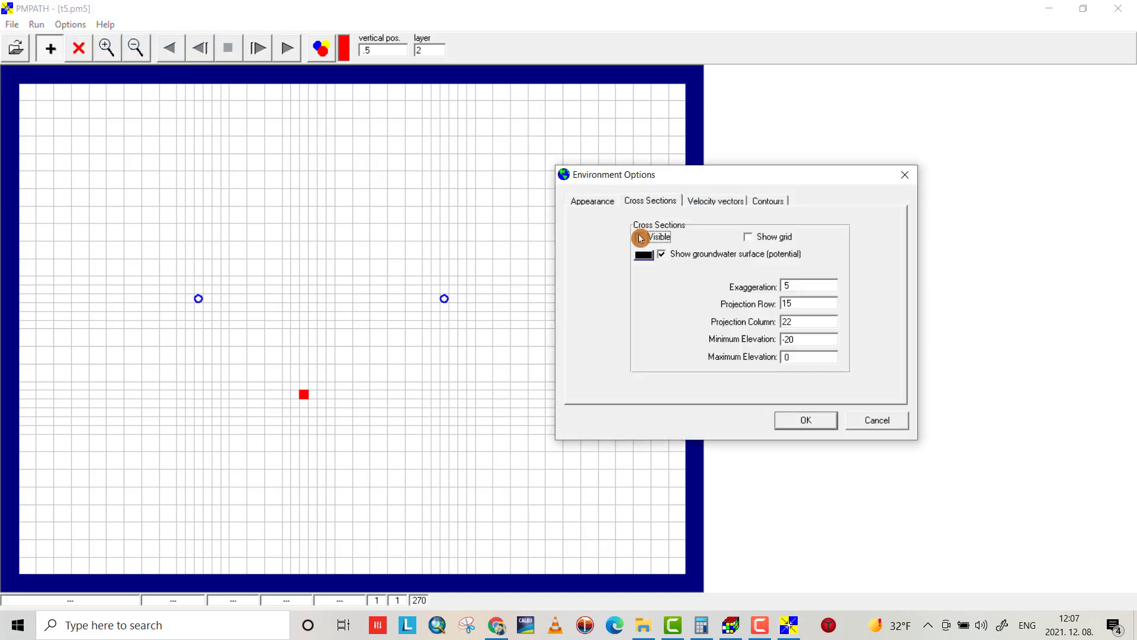
left_click(749, 237)
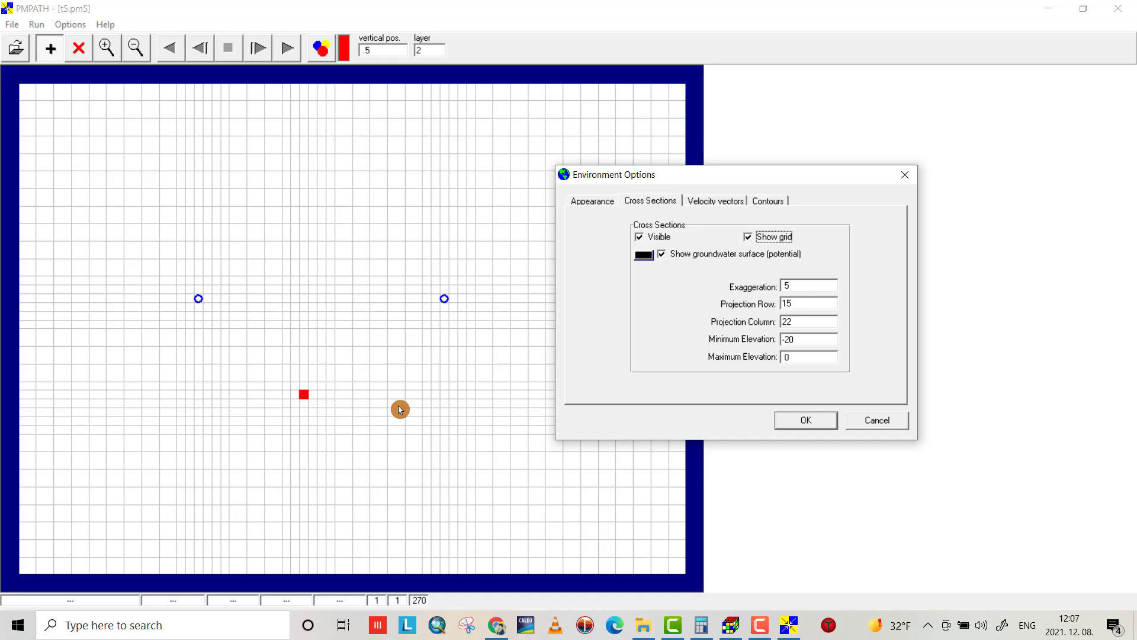
left_click(800, 422)
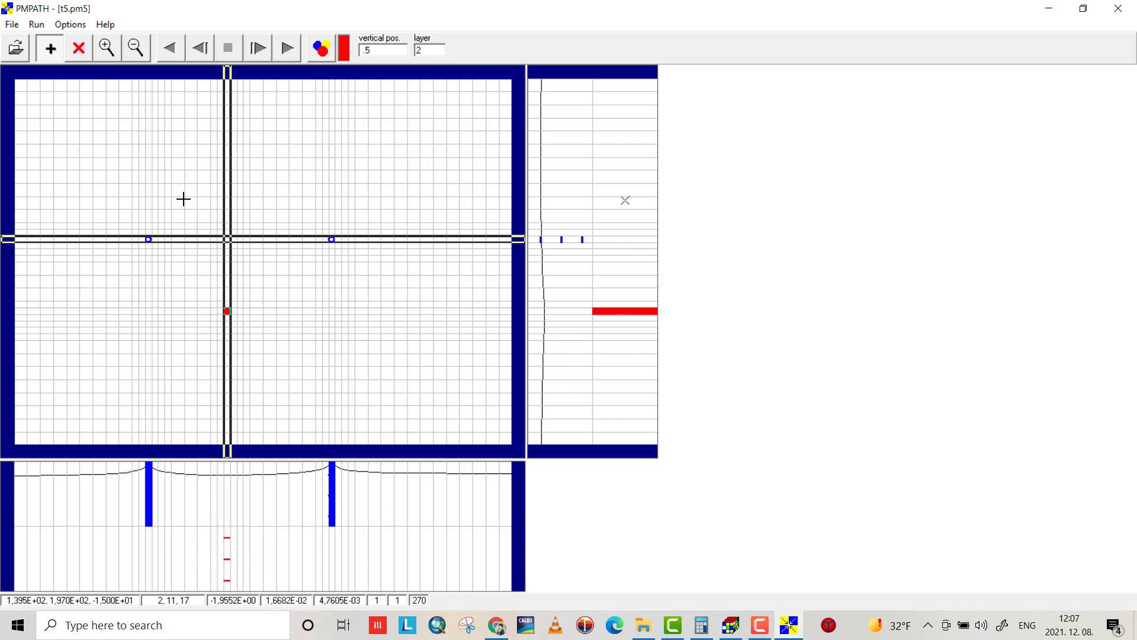
- Under RCH/EVT options, choose 'Assign recharge to the top face of cells'
left_click(70, 24)
left_click(79, 57)
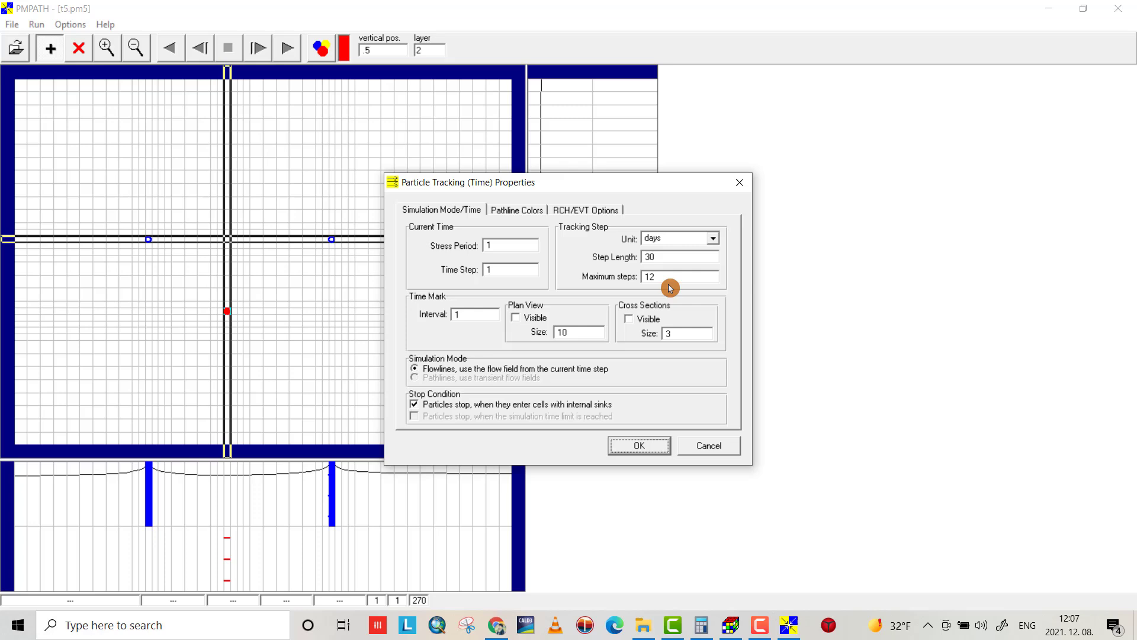
left_click(518, 210)
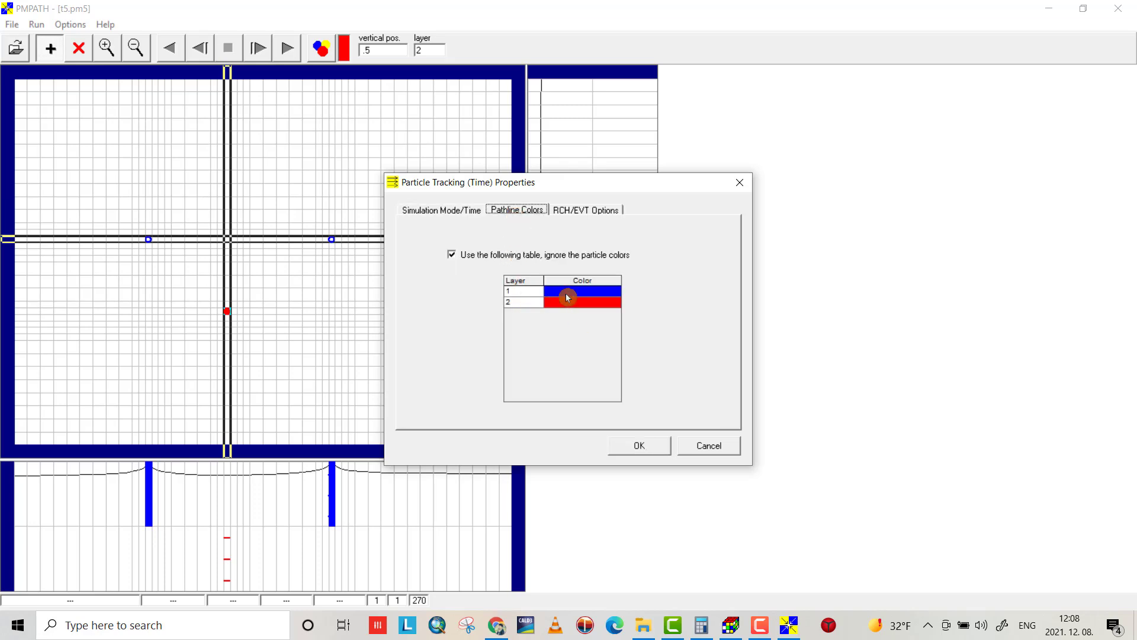
left_click(571, 209)
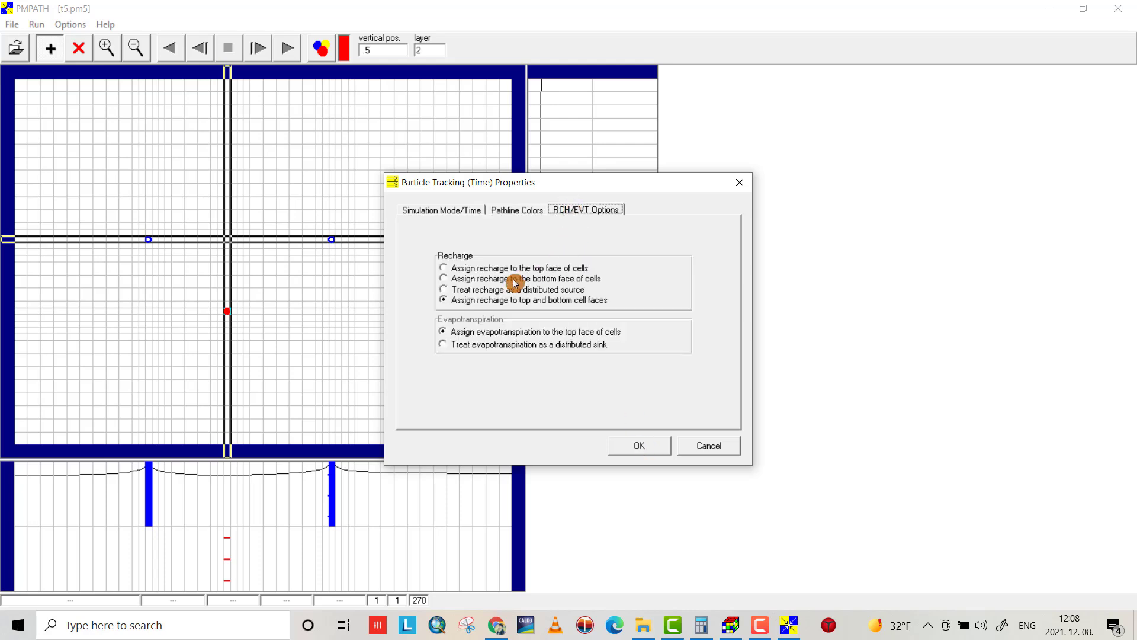
left_click(447, 269)
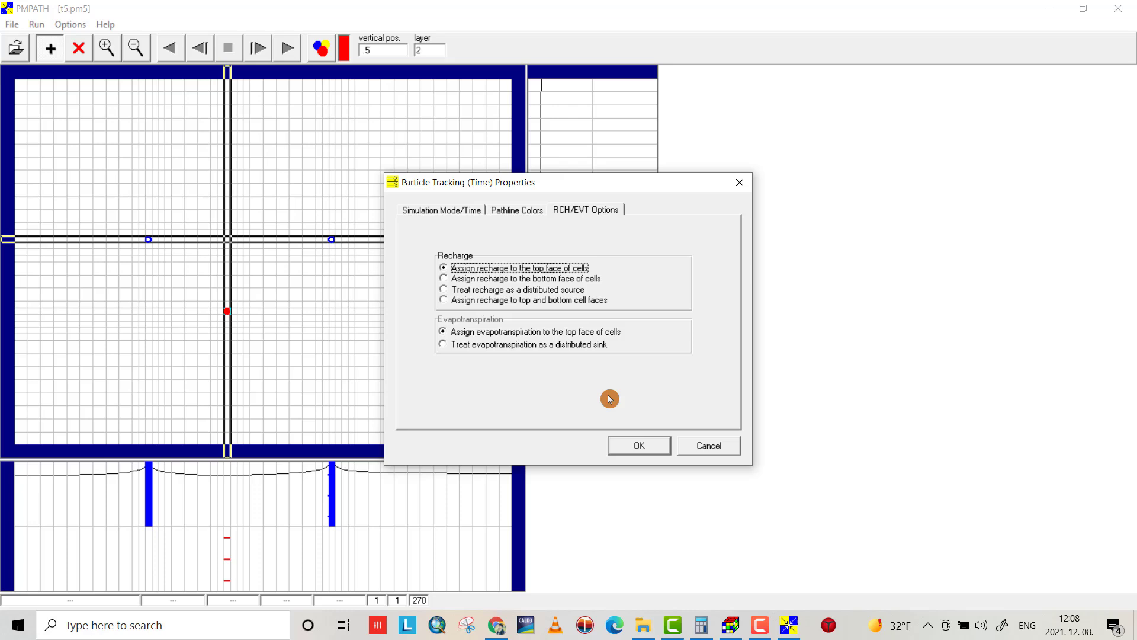
left_click(638, 453)
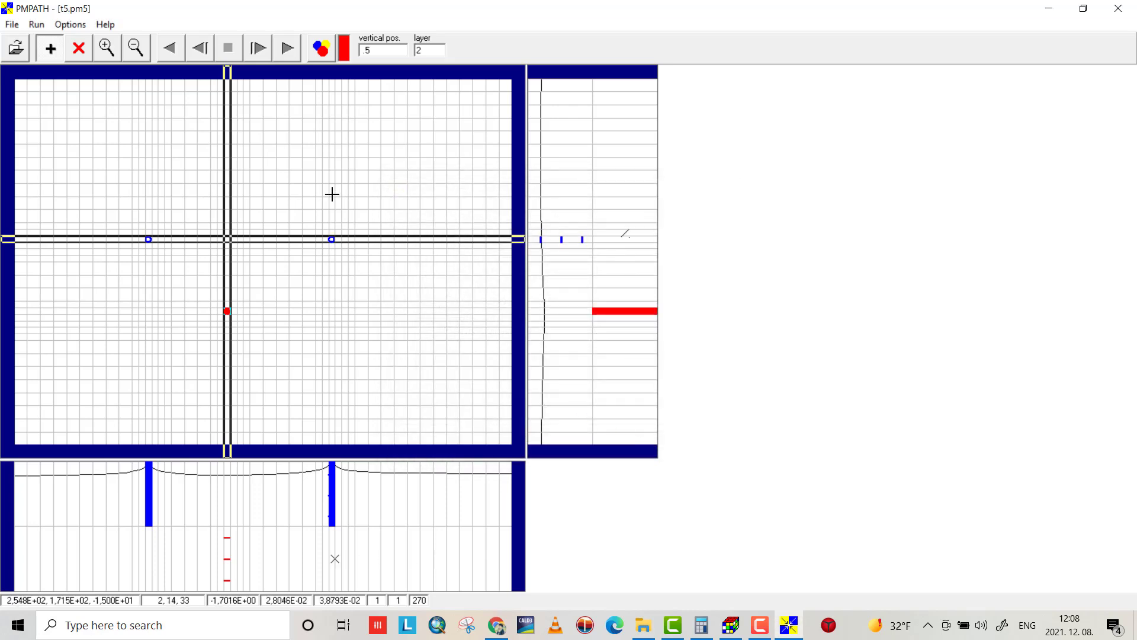
- Start forward particle tracking, then stop the run
left_click(297, 48)
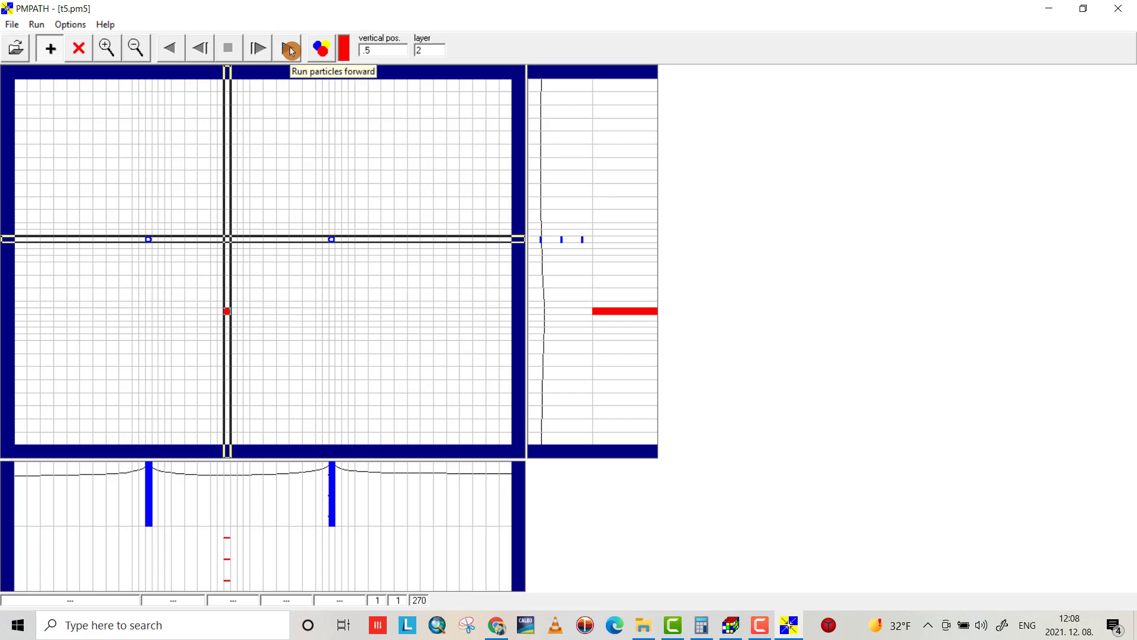
left_click(291, 49)
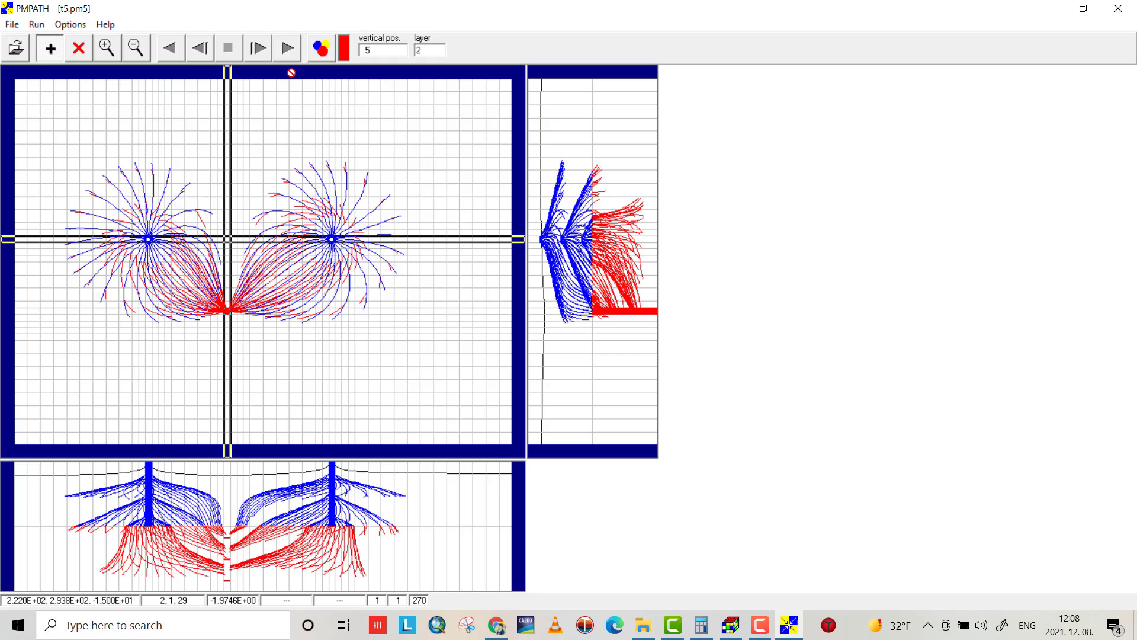
left_click(288, 52)
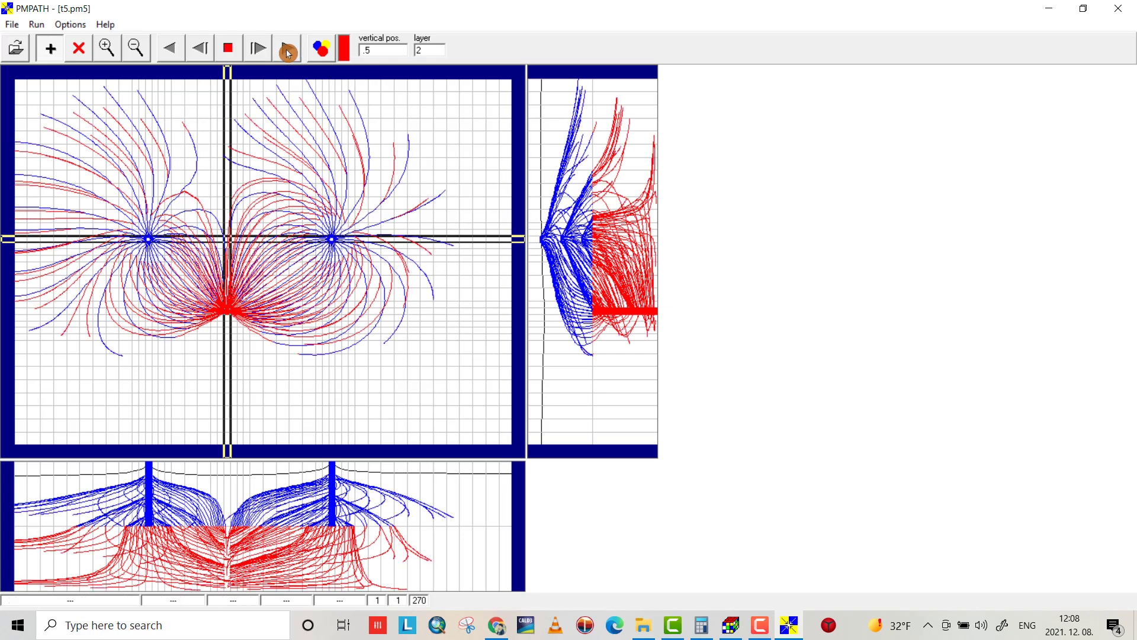
left_click(287, 52)
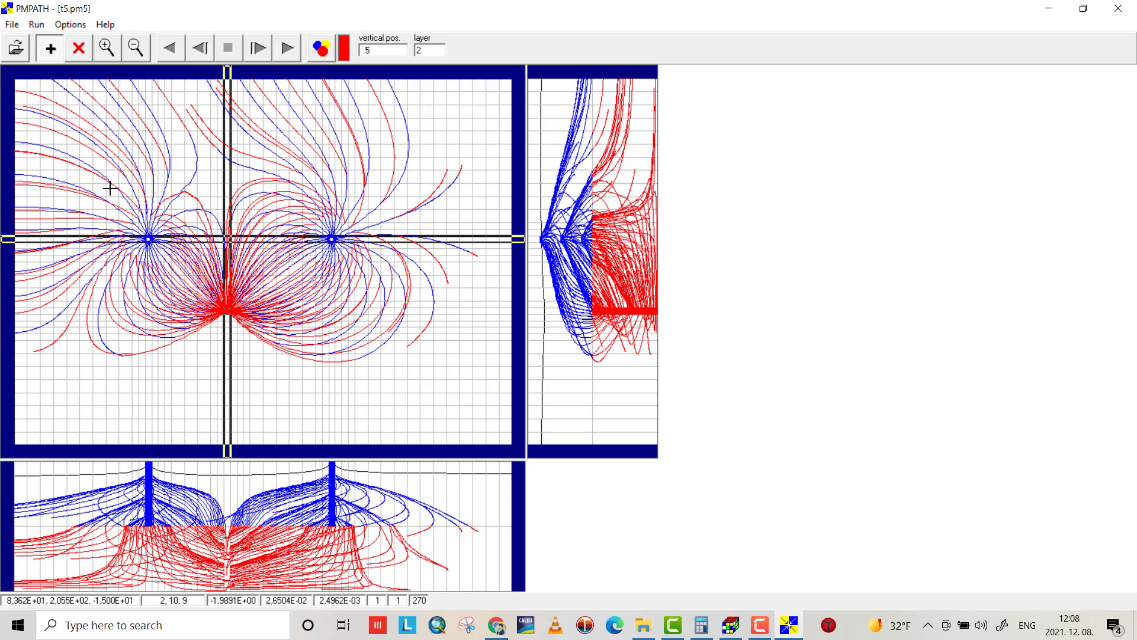
- Clear the pathlines and track all 270 particles forward until fully drawn
left_click(178, 203)
key("Return")
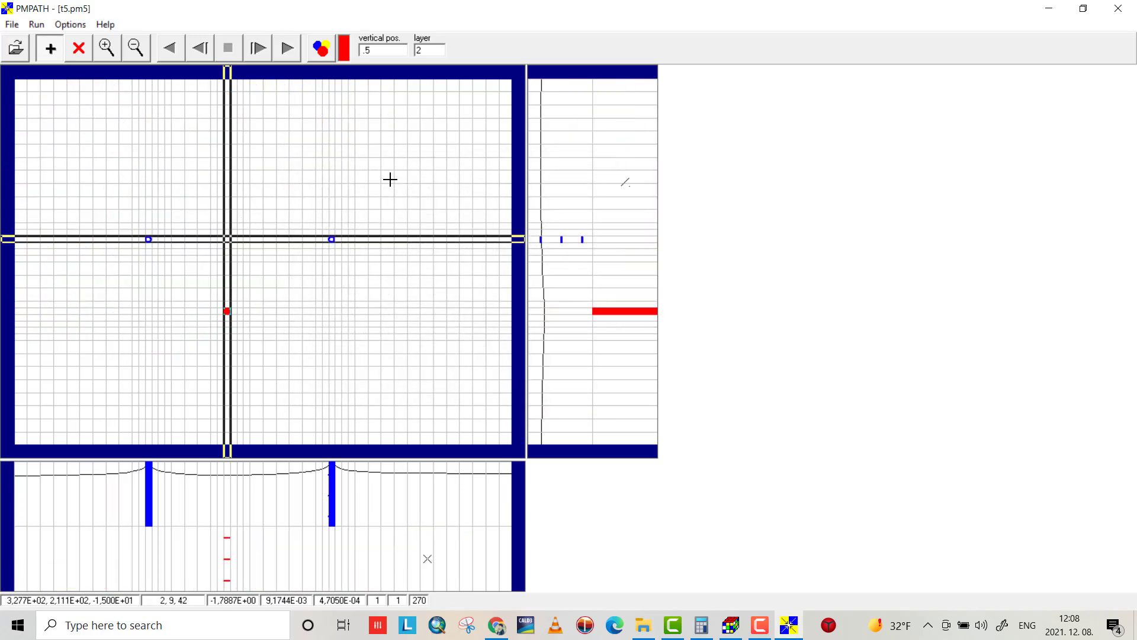
left_click(289, 49)
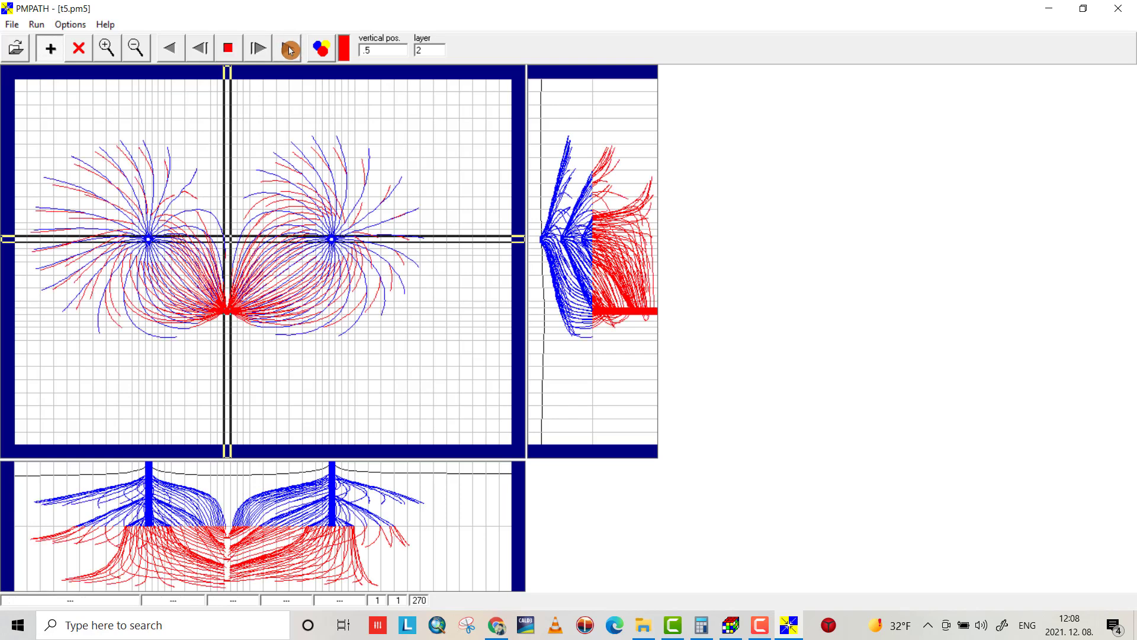
left_click(290, 49)
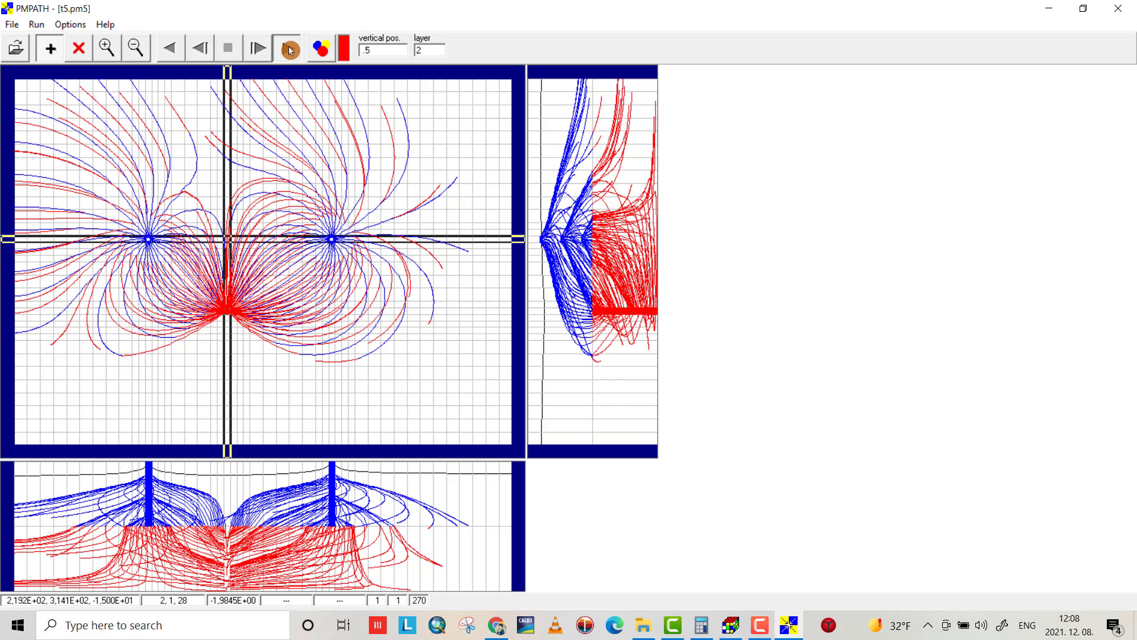
left_click(290, 49)
left_click(290, 49)
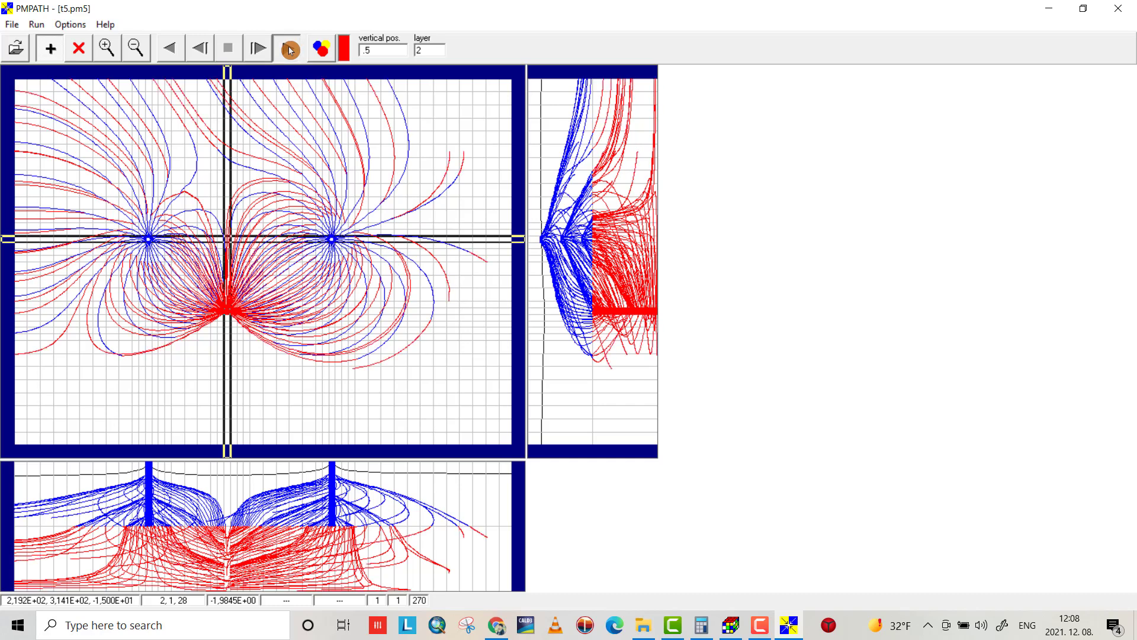